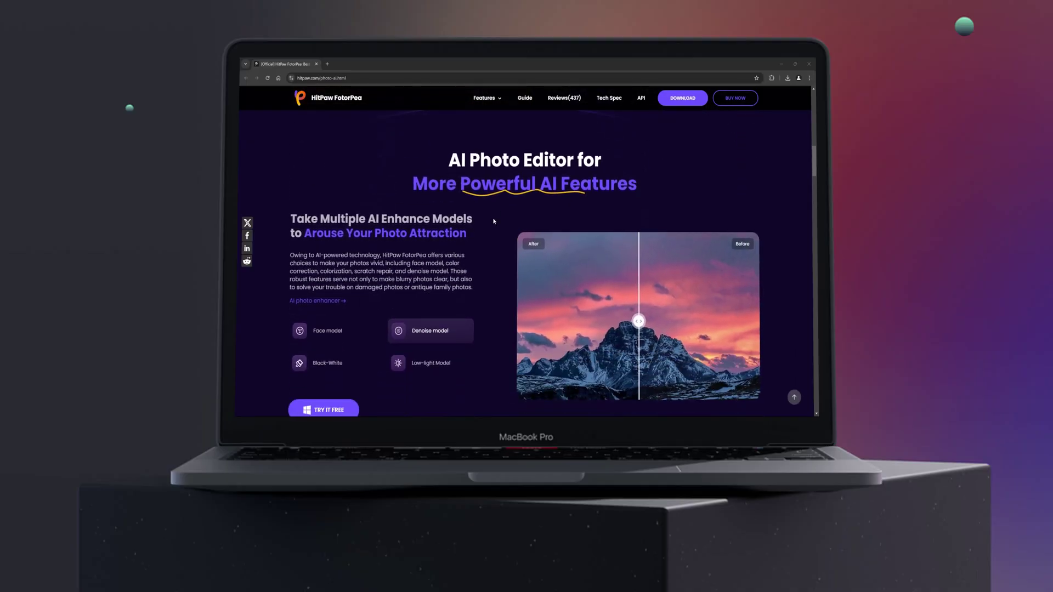
Open Photo Enhancer from the Home gallery and load the snowy mountain sample photo
scroll(492, 217, "down", 2)
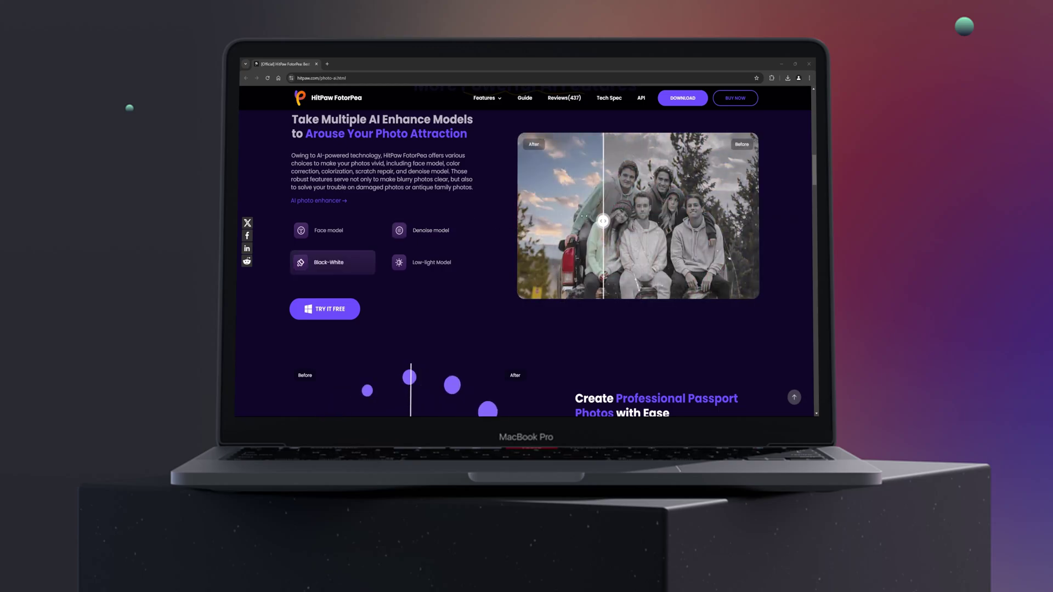
scroll(543, 218, "down", 2)
scroll(539, 219, "down", 2)
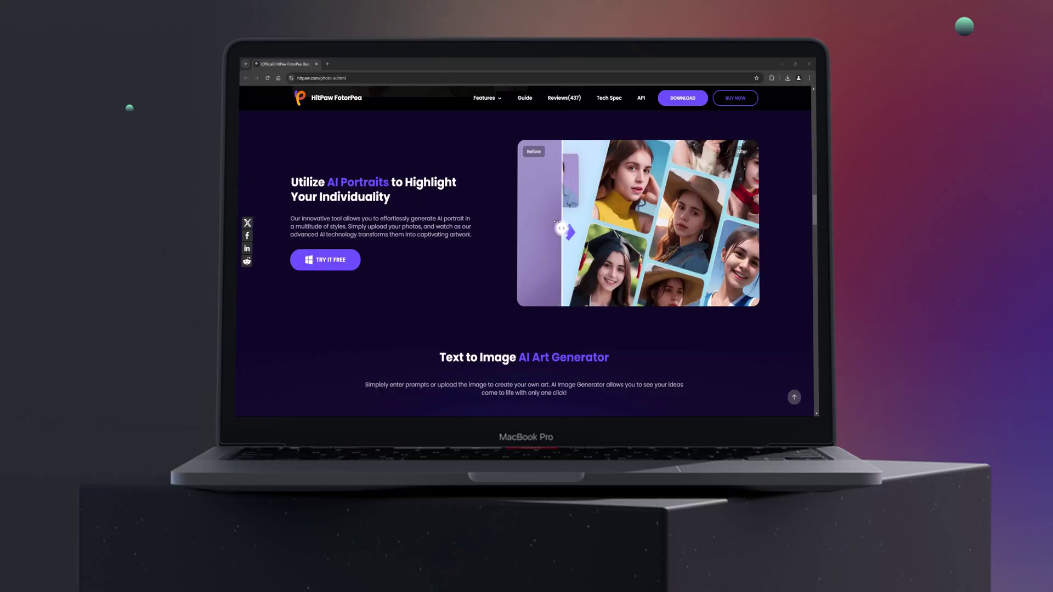
scroll(469, 221, "down", 3)
scroll(468, 220, "down", 5)
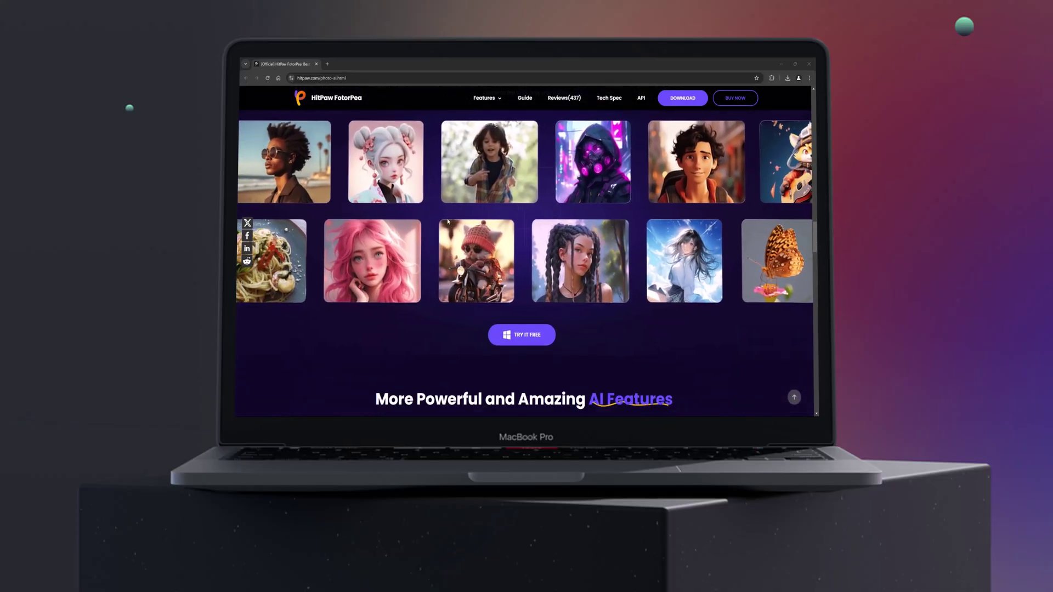
scroll(447, 222, "down", 3)
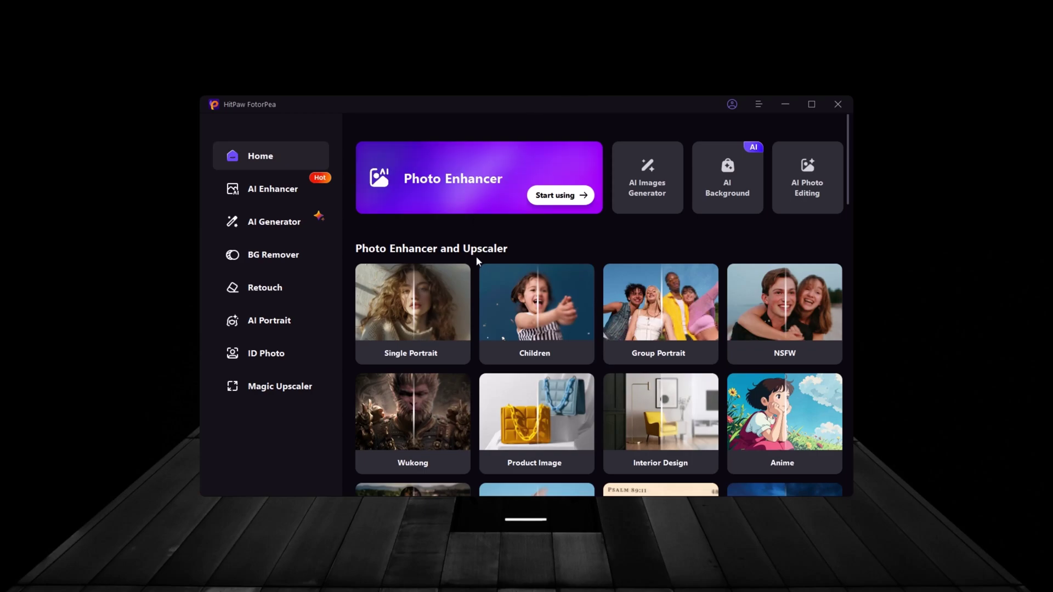
scroll(476, 259, "down", 10)
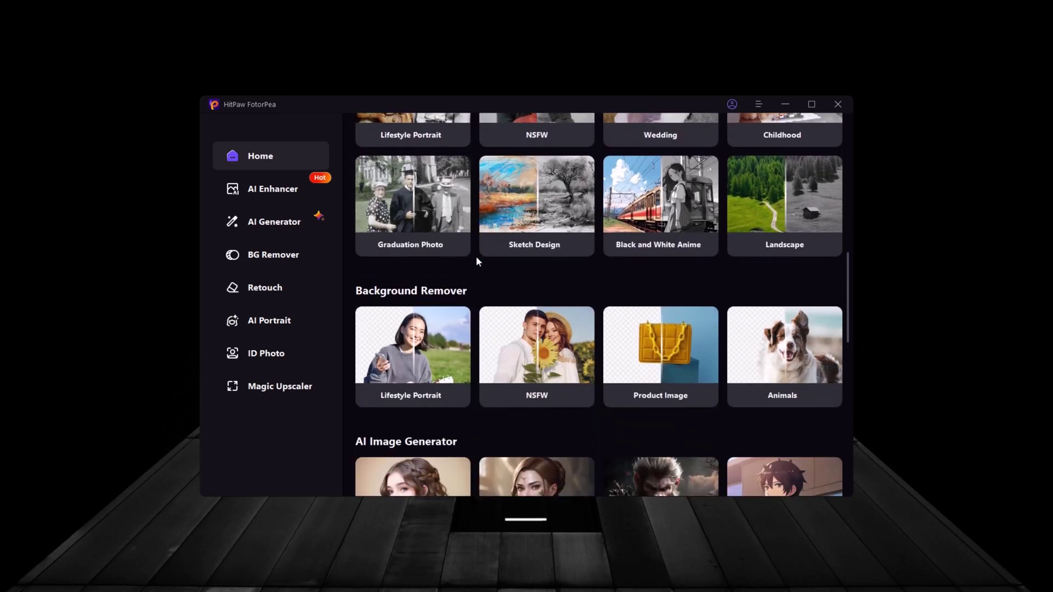
scroll(476, 259, "down", 10)
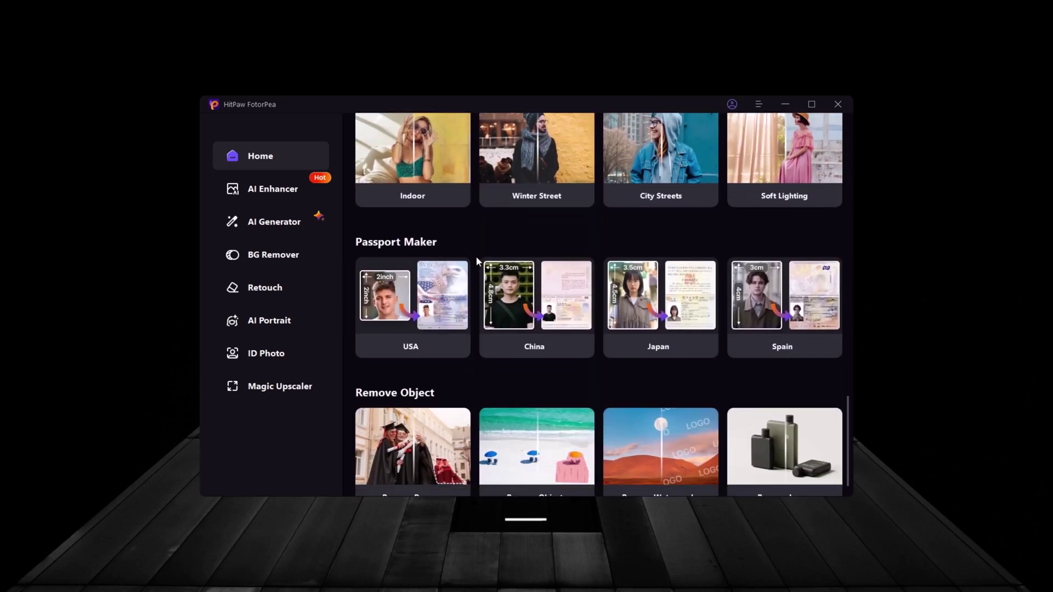
scroll(476, 262, "down", 1)
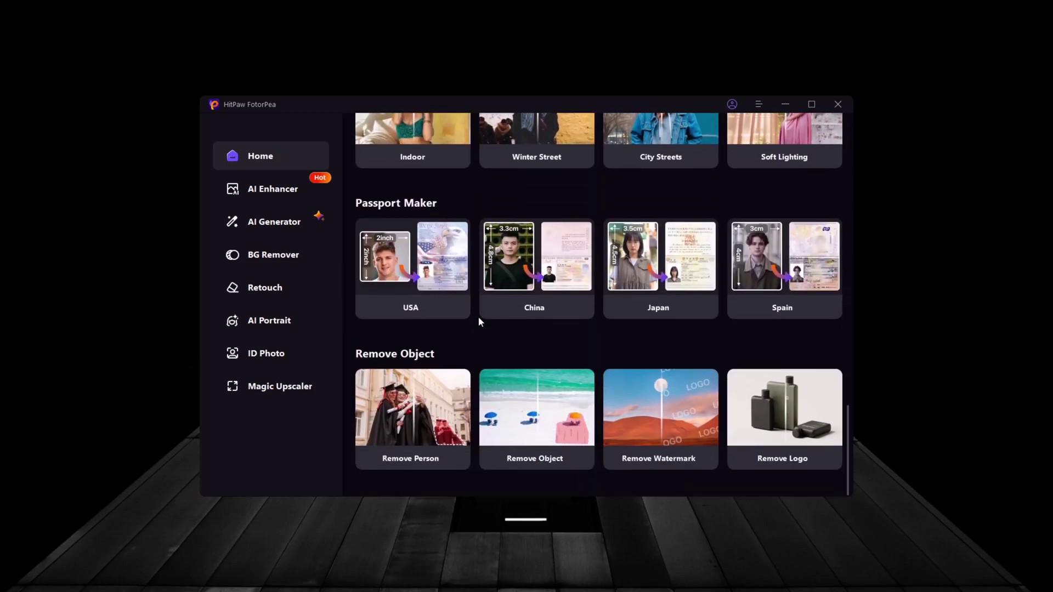
scroll(479, 331, "up", 8)
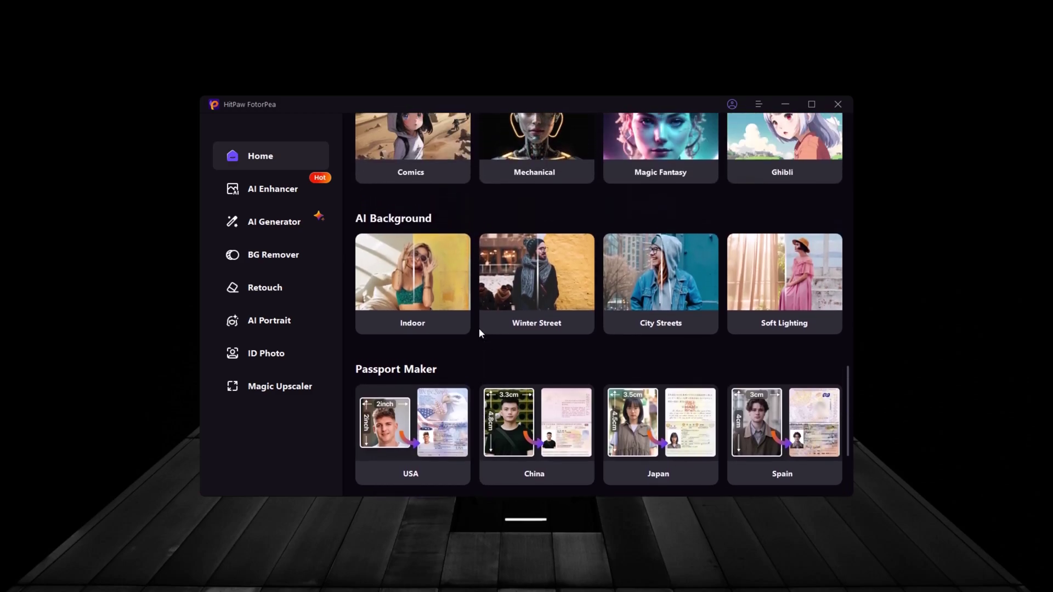
scroll(479, 331, "up", 15)
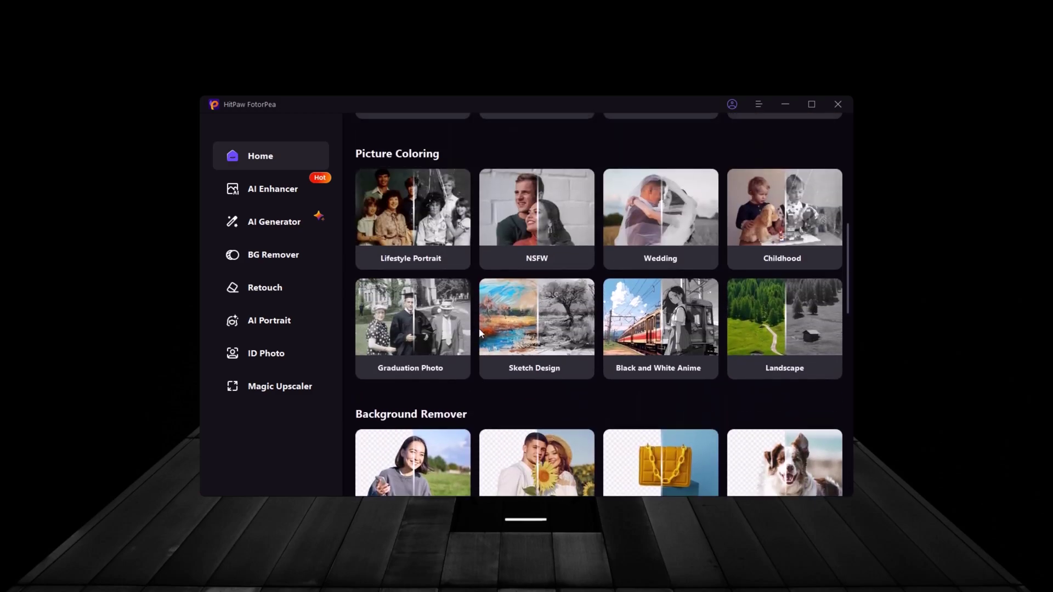
scroll(479, 328, "up", 3)
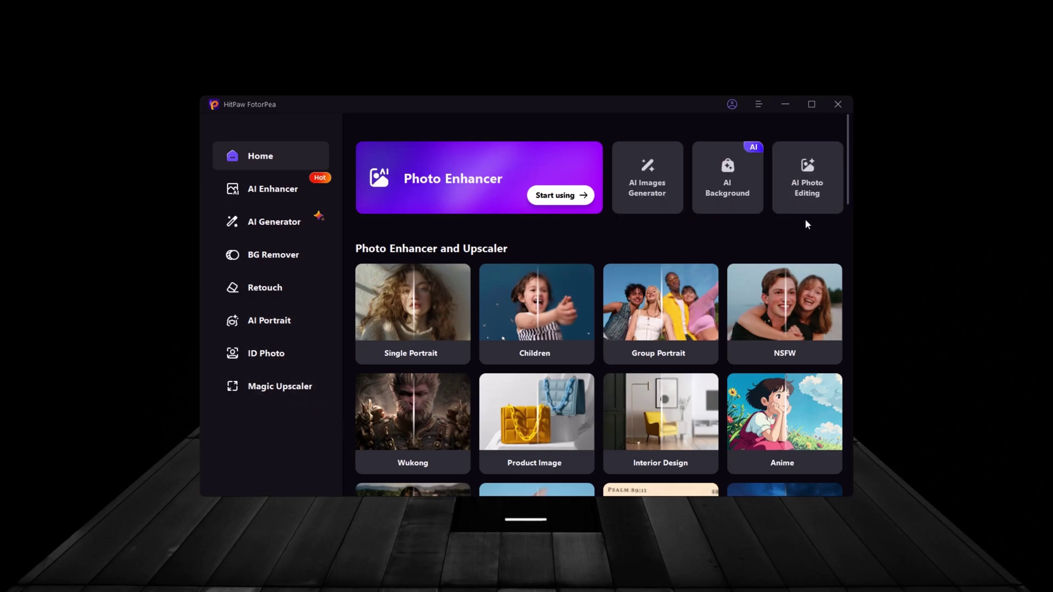
scroll(359, 351, "down", 10)
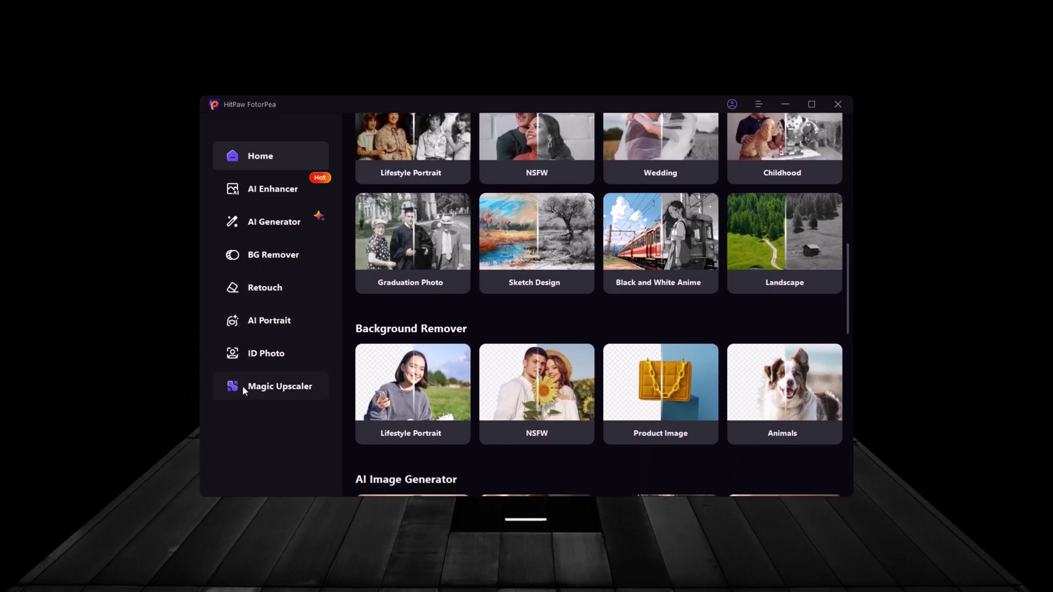
scroll(367, 370, "up", 10)
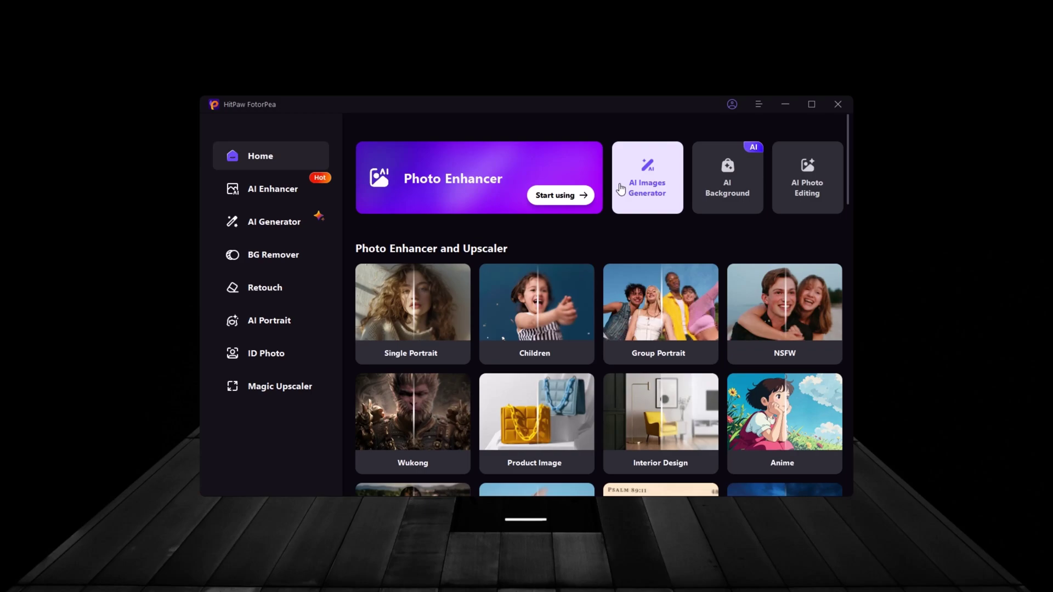
left_click(561, 199)
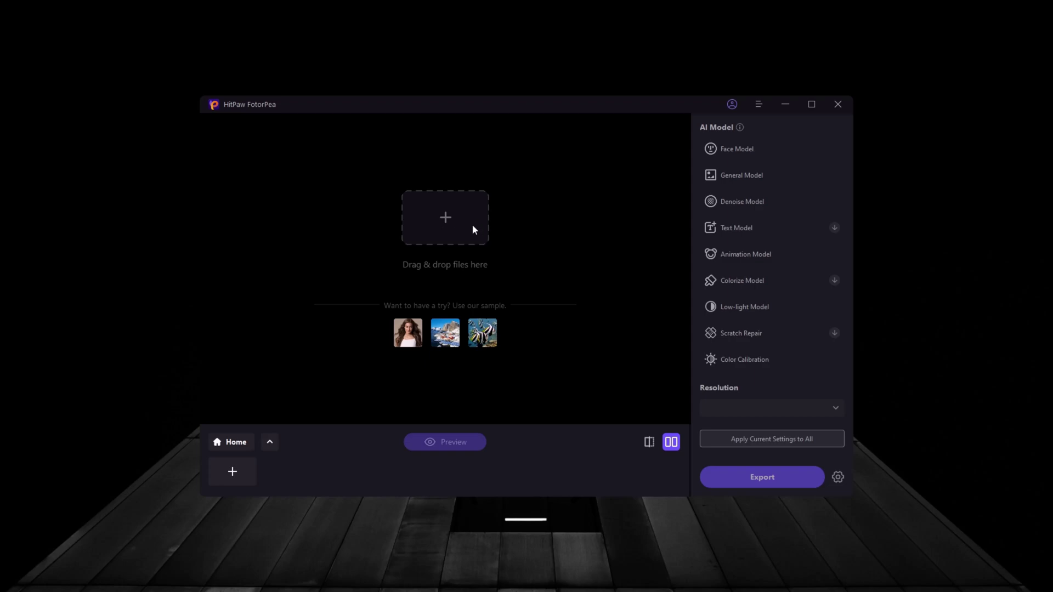
left_click(446, 339)
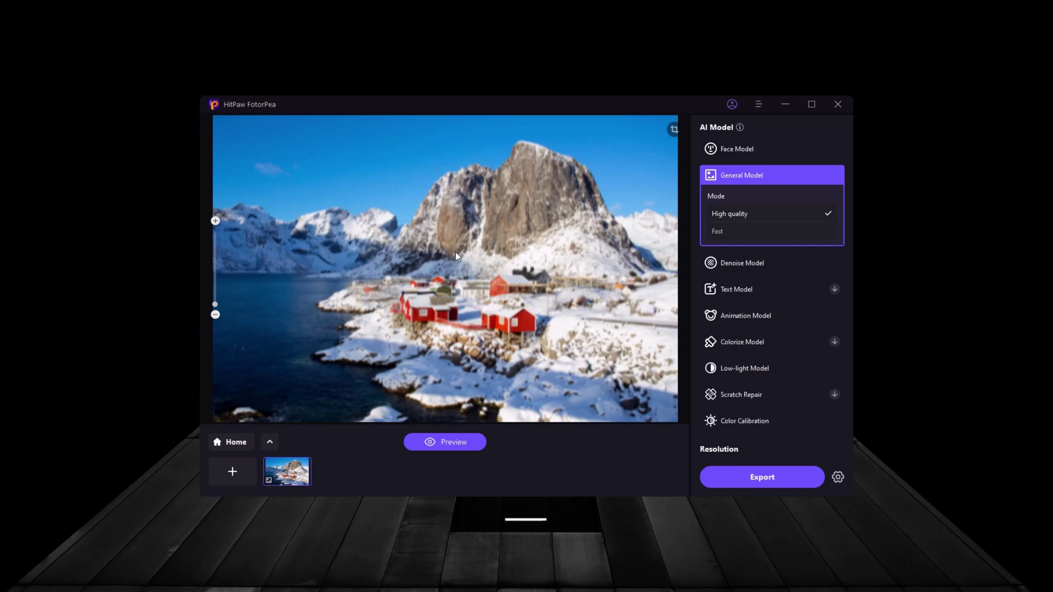
Preview the mountain photo enhanced with the General Model in High quality
scroll(542, 259, "up", 5)
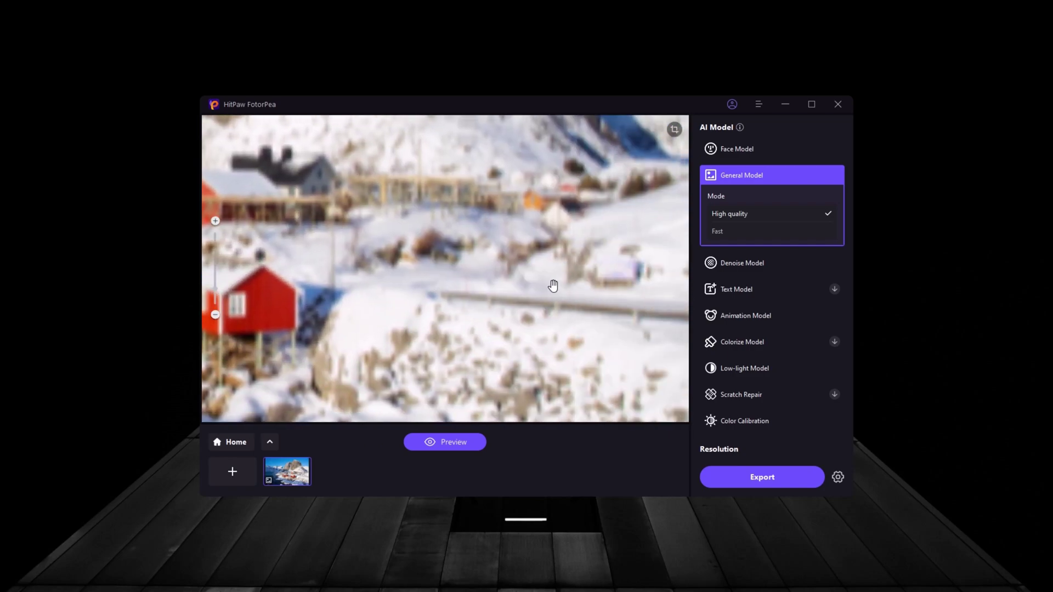
left_click_drag(536, 301, 478, 392)
left_click(441, 442)
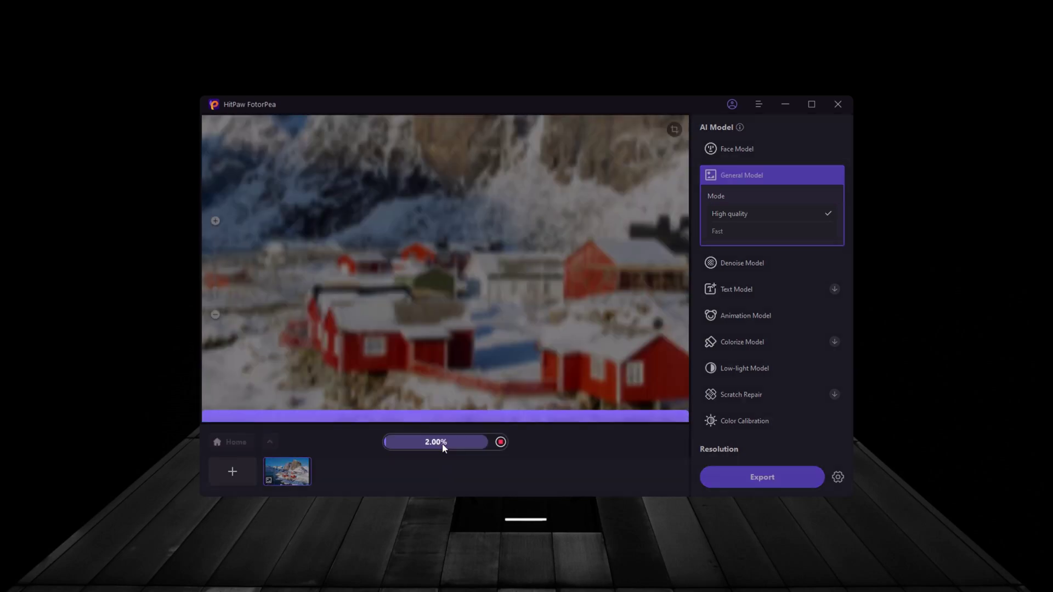
Zoom and pan the before/after views across the red houses, cliff and peak
left_click(567, 269)
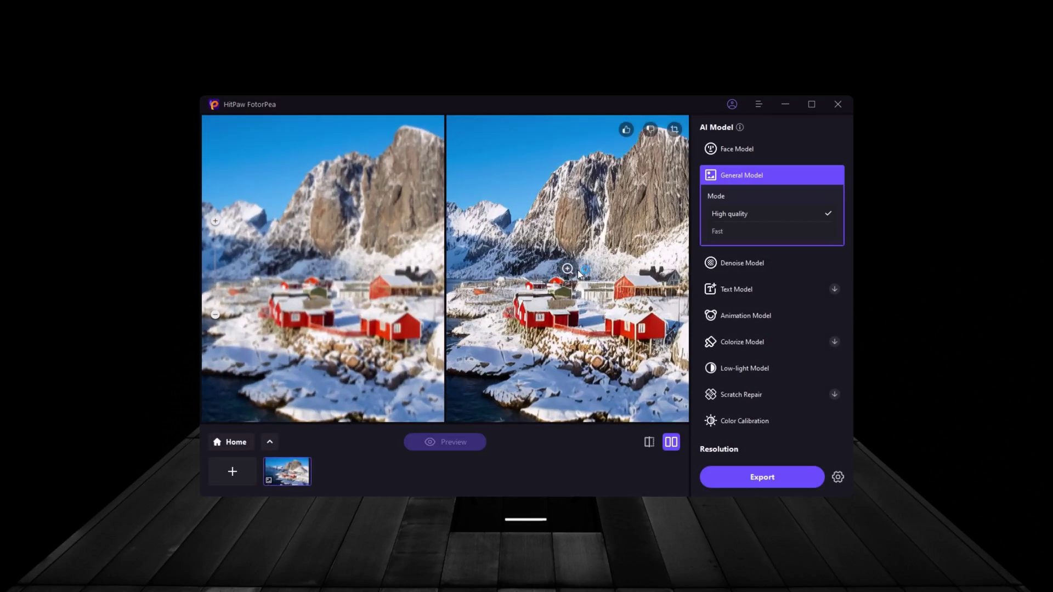
left_click_drag(547, 346, 548, 296)
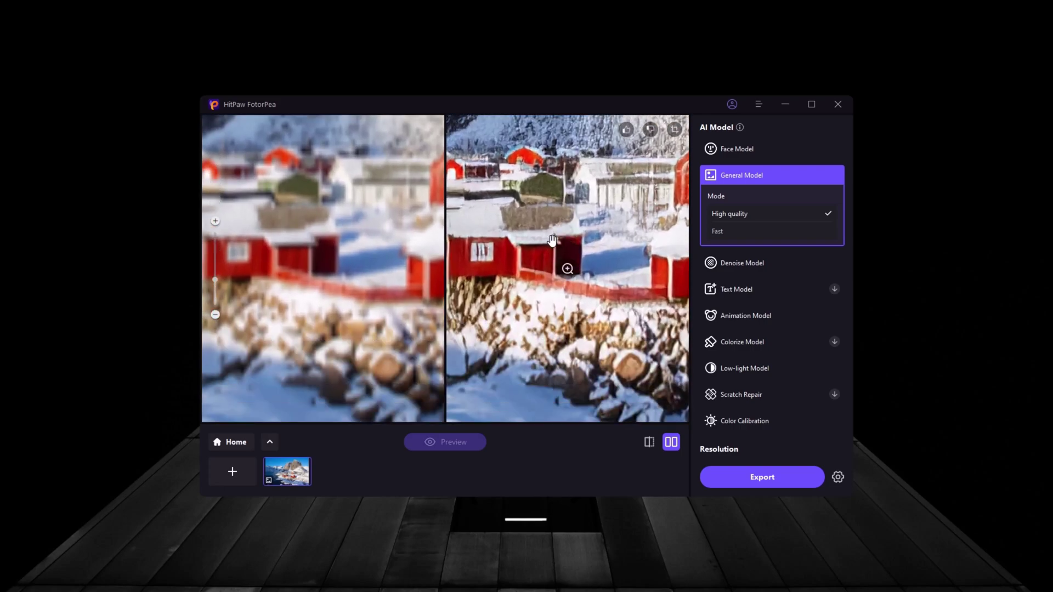
scroll(601, 288, "up", 3)
scroll(601, 288, "down", 3)
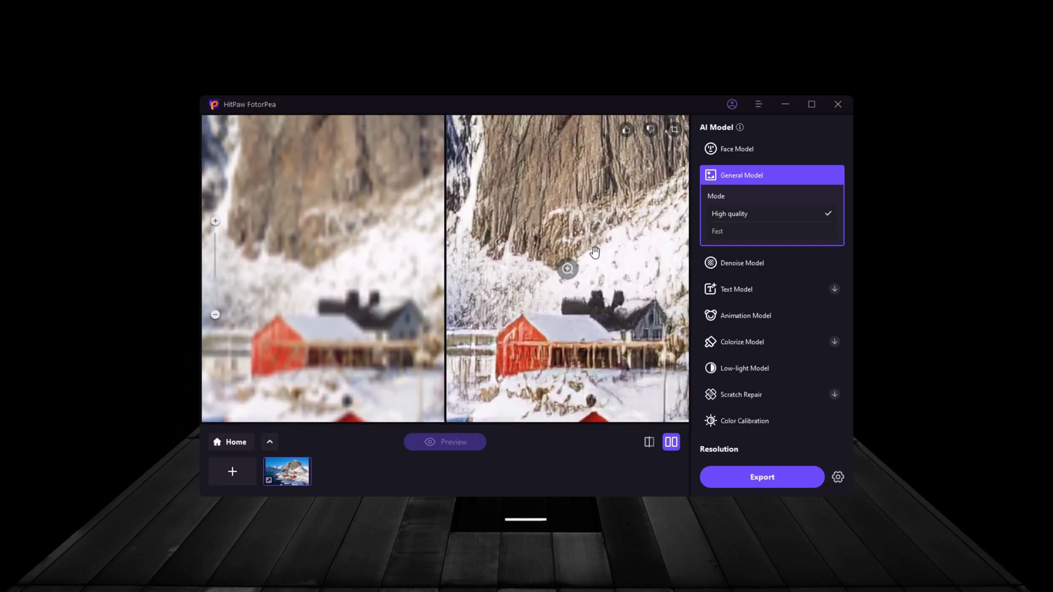
scroll(581, 340, "up", 5)
scroll(569, 373, "down", 3)
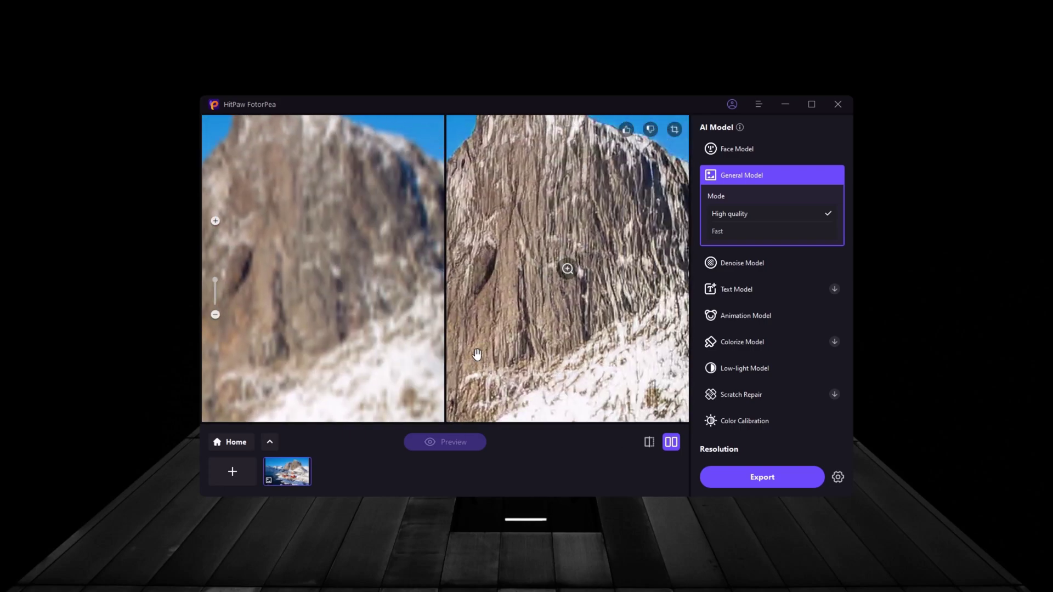
scroll(617, 342, "up", 3)
left_click_drag(616, 342, 488, 158)
scroll(429, 159, "up", 2)
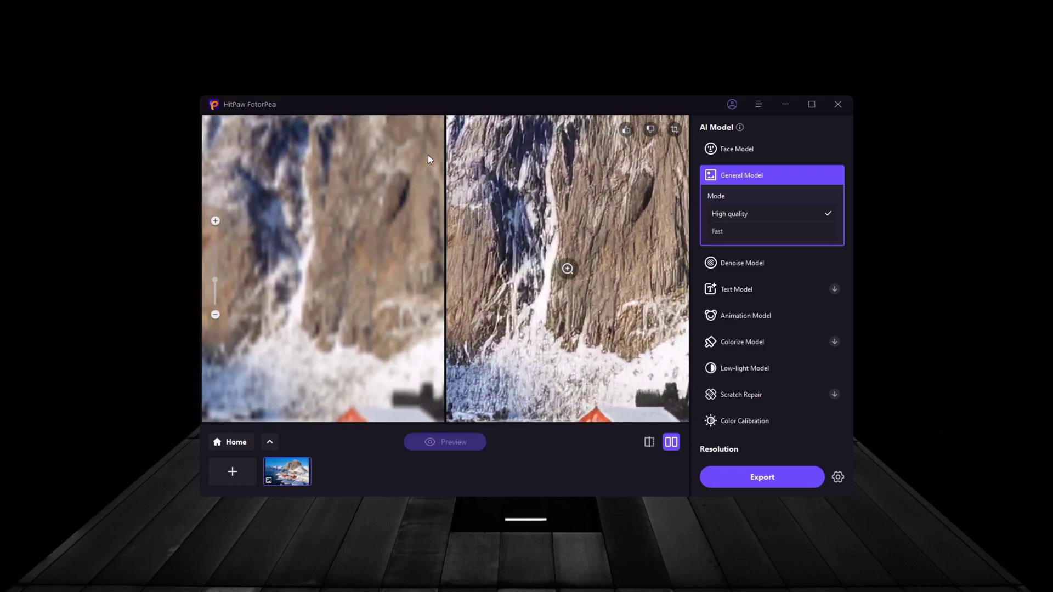
left_click_drag(450, 227, 509, 252)
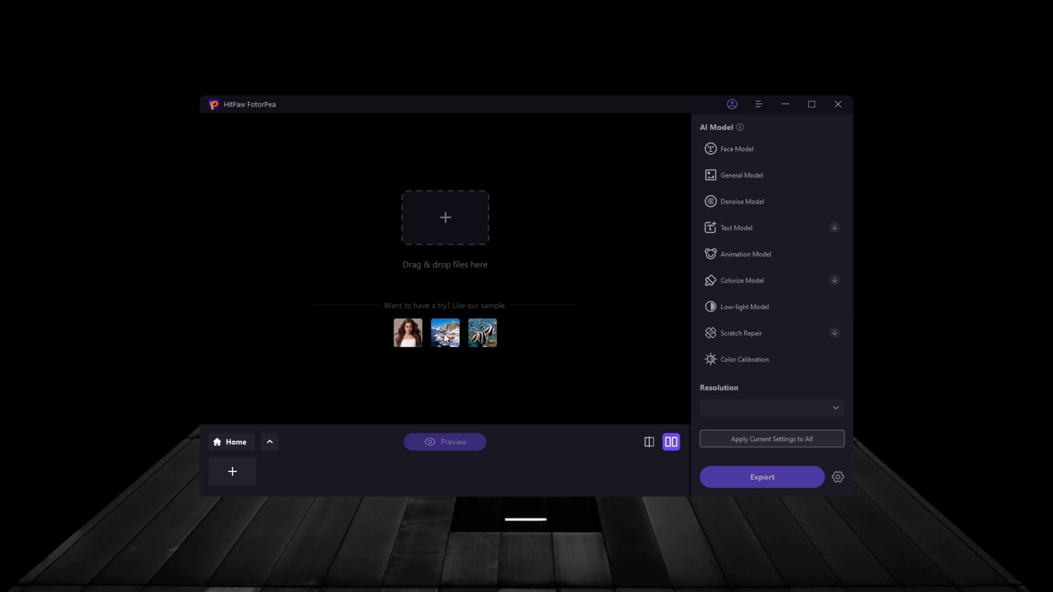
Load the long-haired woman portrait sample and preview its Face Model Soft enhancement
left_click(406, 338)
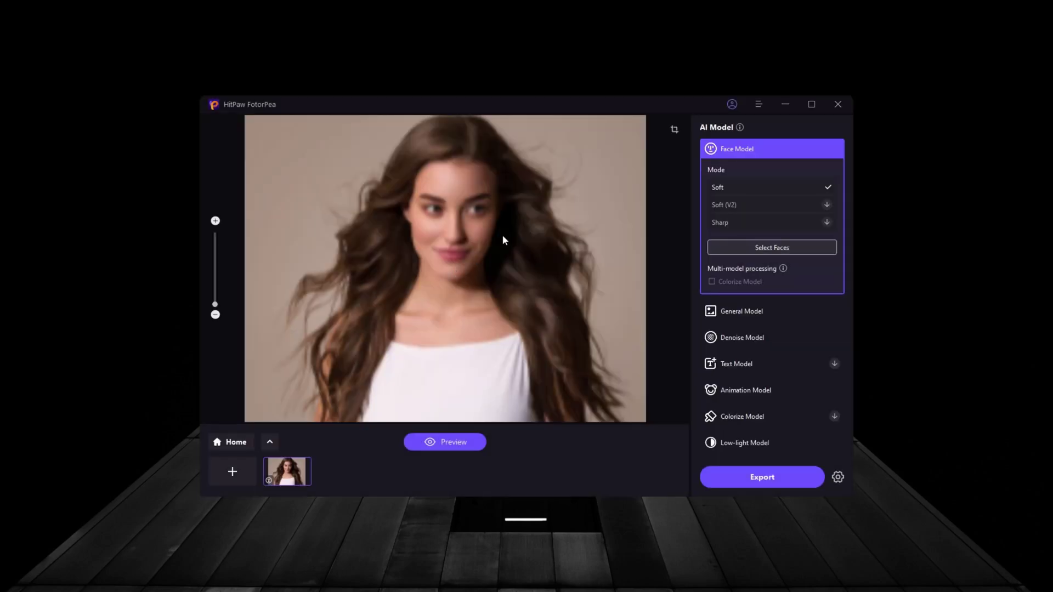
left_click(455, 443)
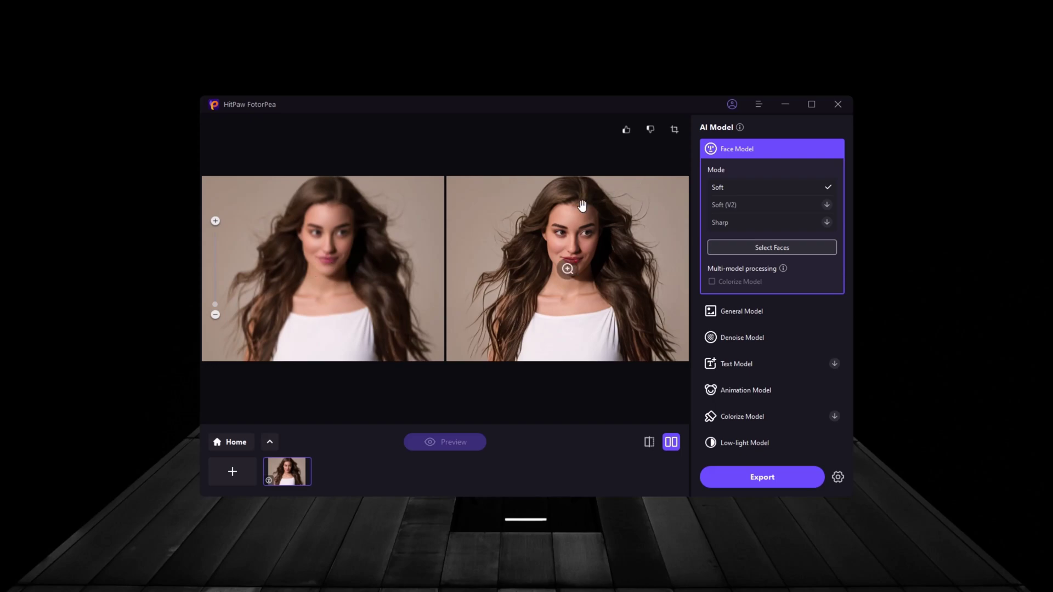
scroll(576, 197, "up", 3)
scroll(565, 165, "up", 5)
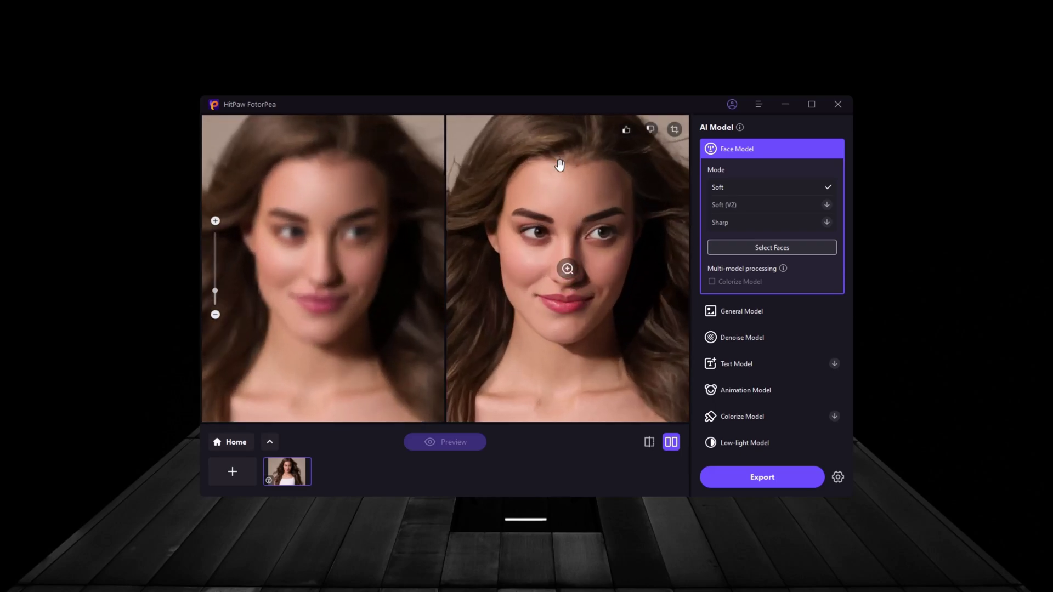
Compare forehead, hair and lower face in both views, zooming in and out
left_click_drag(560, 172, 557, 235)
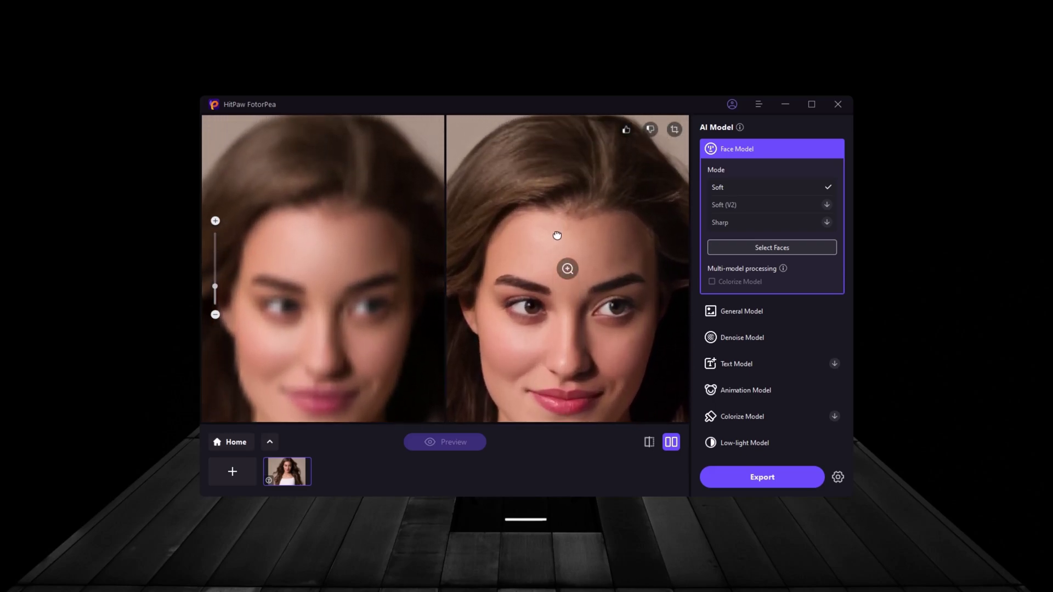
left_click_drag(535, 321, 572, 233)
scroll(573, 233, "down", 5)
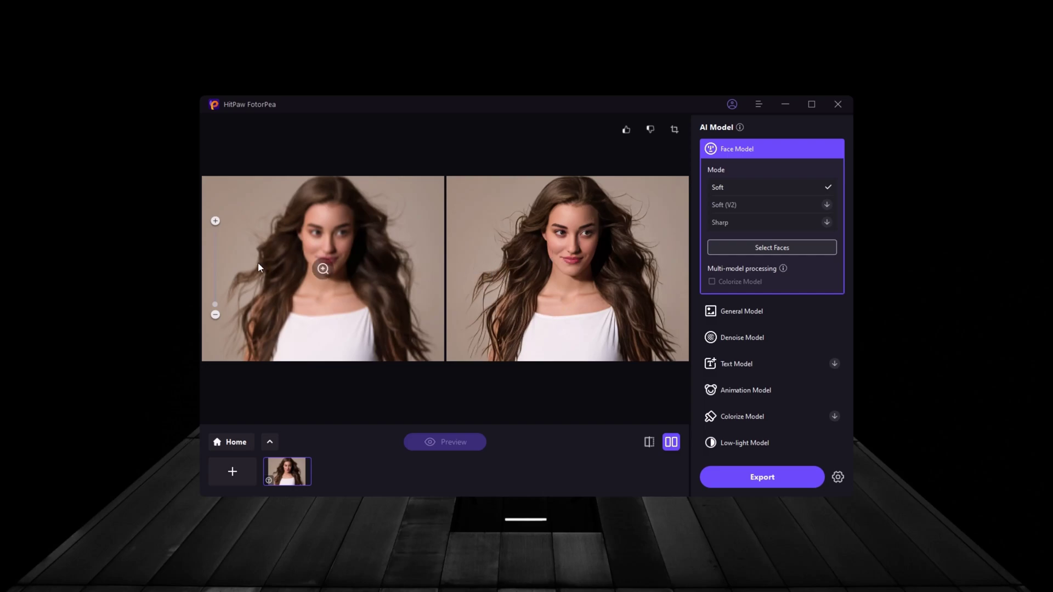
scroll(751, 353, "down", 3)
scroll(758, 361, "up", 3)
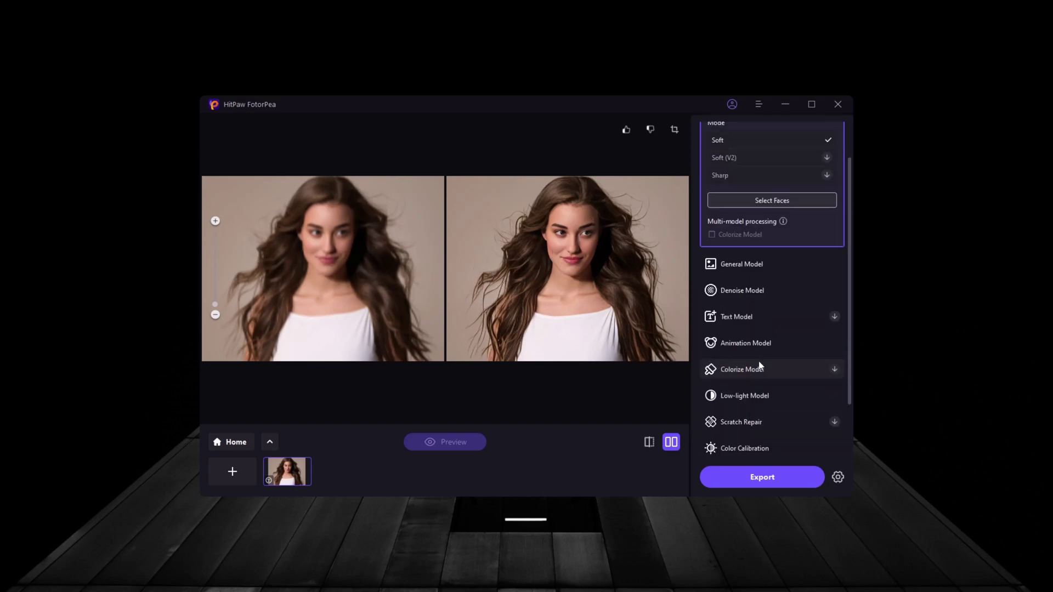
scroll(558, 237, "up", 2)
scroll(558, 237, "up", 1)
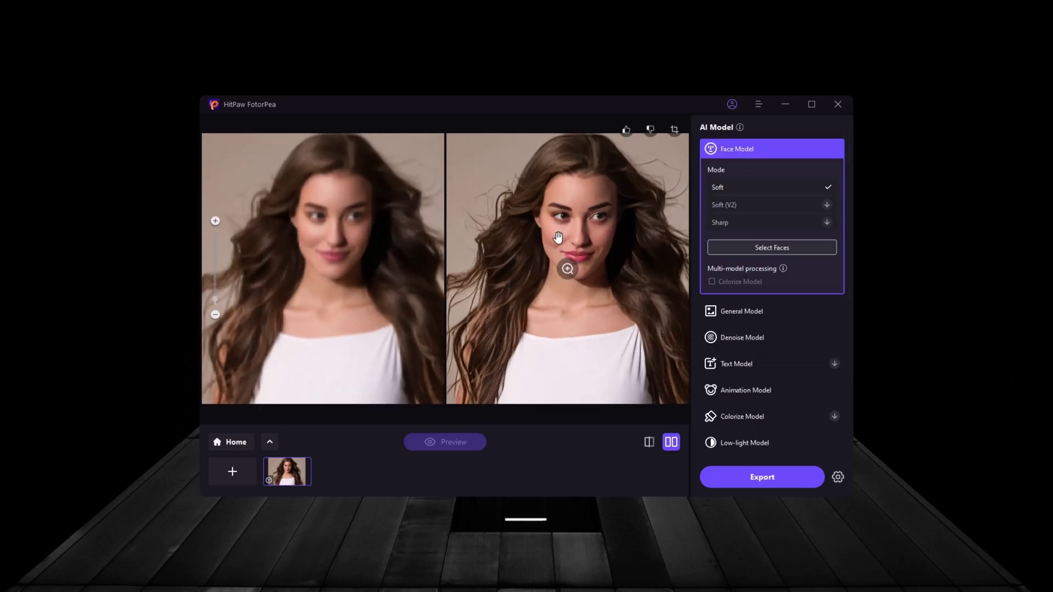
scroll(558, 237, "down", 2)
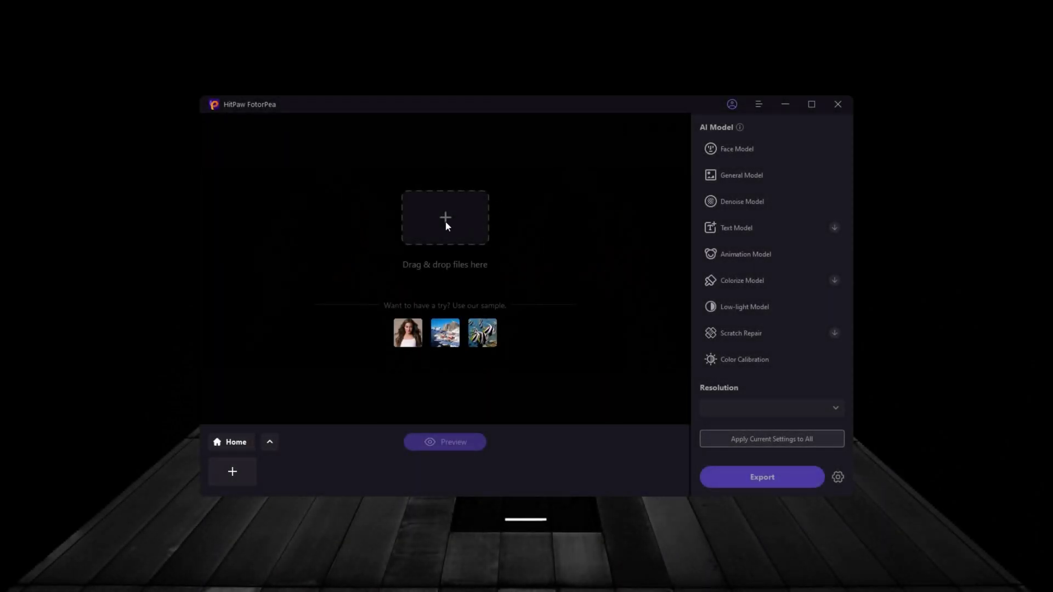
Import the pexels-pixabay-163036 toy photo and preview its enhancement
left_click(446, 221)
scroll(625, 334, "down", 10)
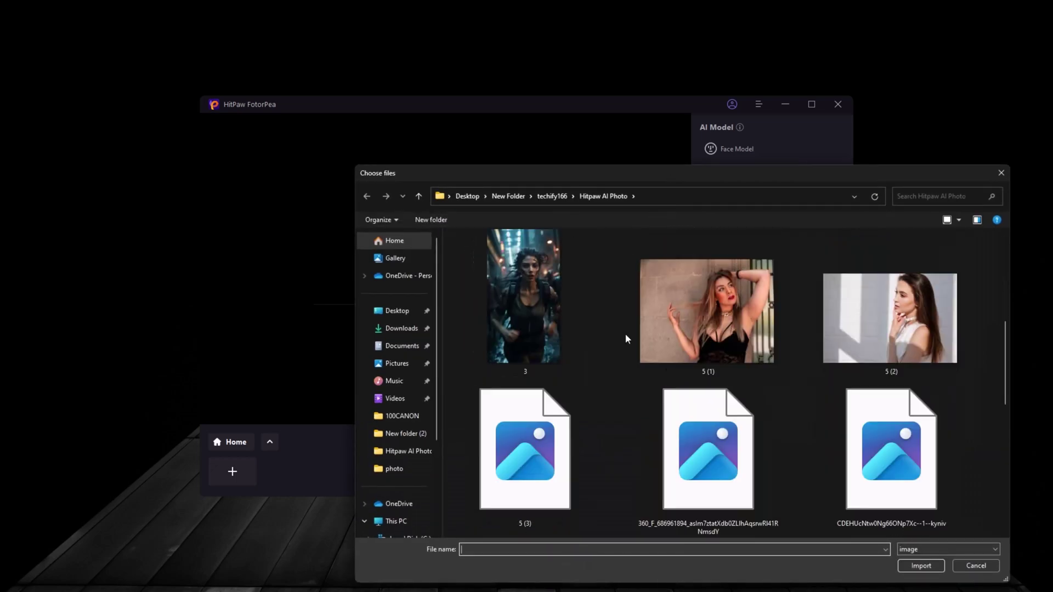
left_click(558, 337)
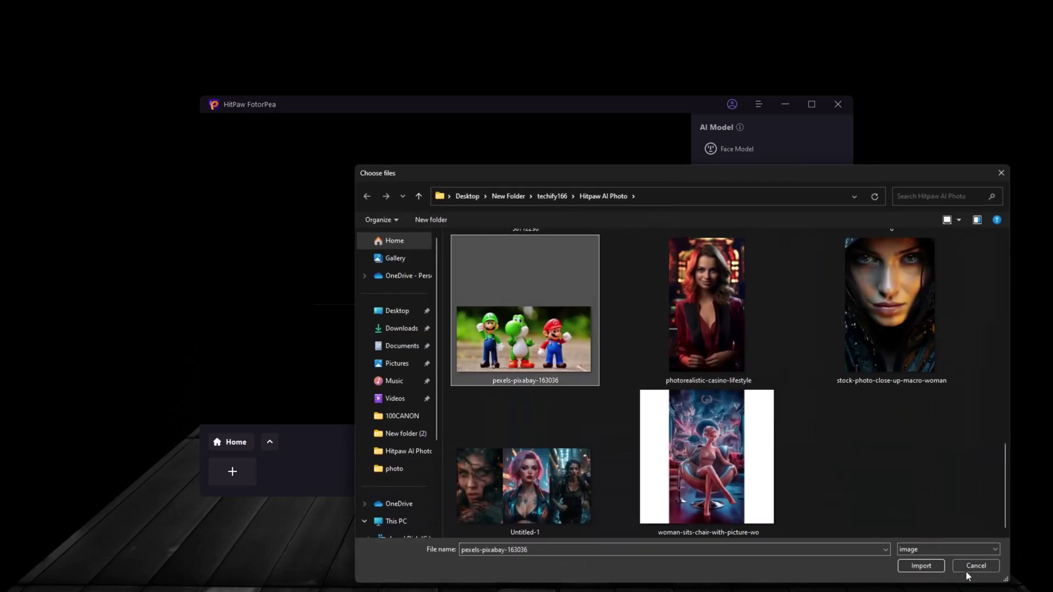
left_click(921, 565)
left_click(455, 442)
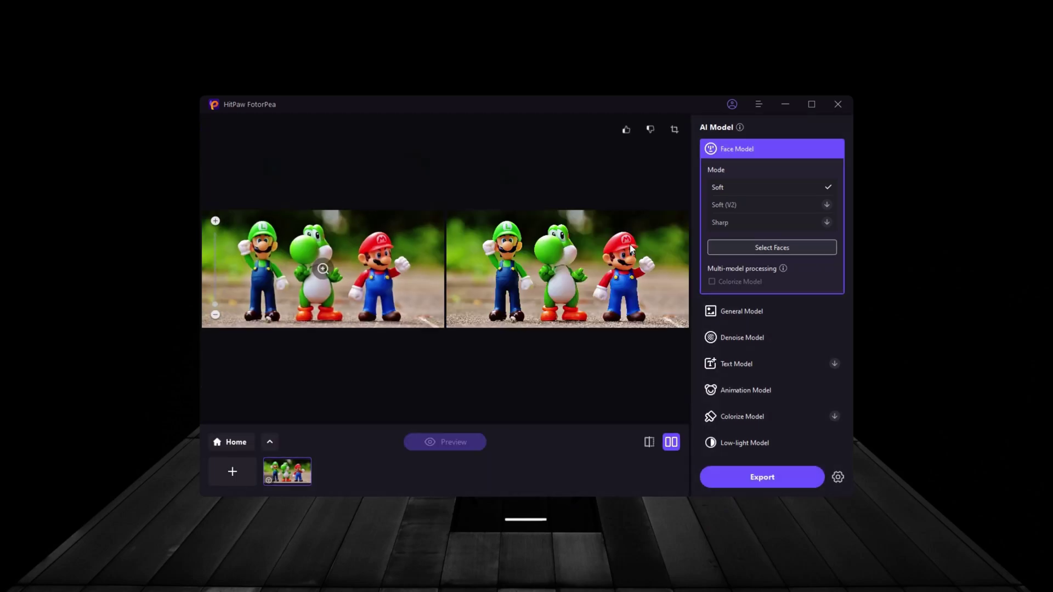
Zoom and pan the comparison across Luigi, Yoshi, Mario's face and his gloved fist
scroll(498, 245, "up", 5)
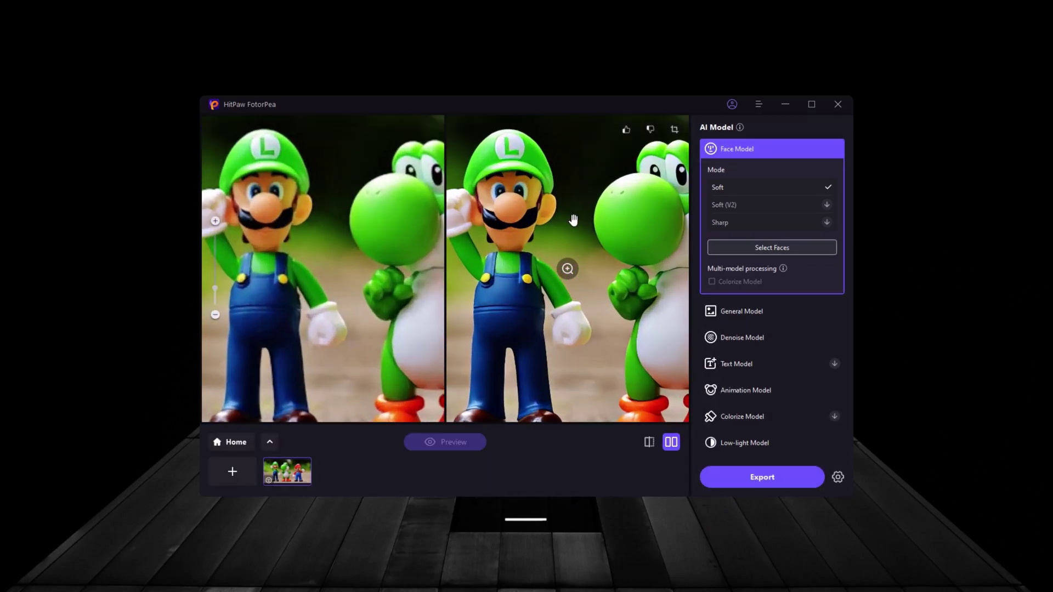
scroll(522, 214, "up", 1)
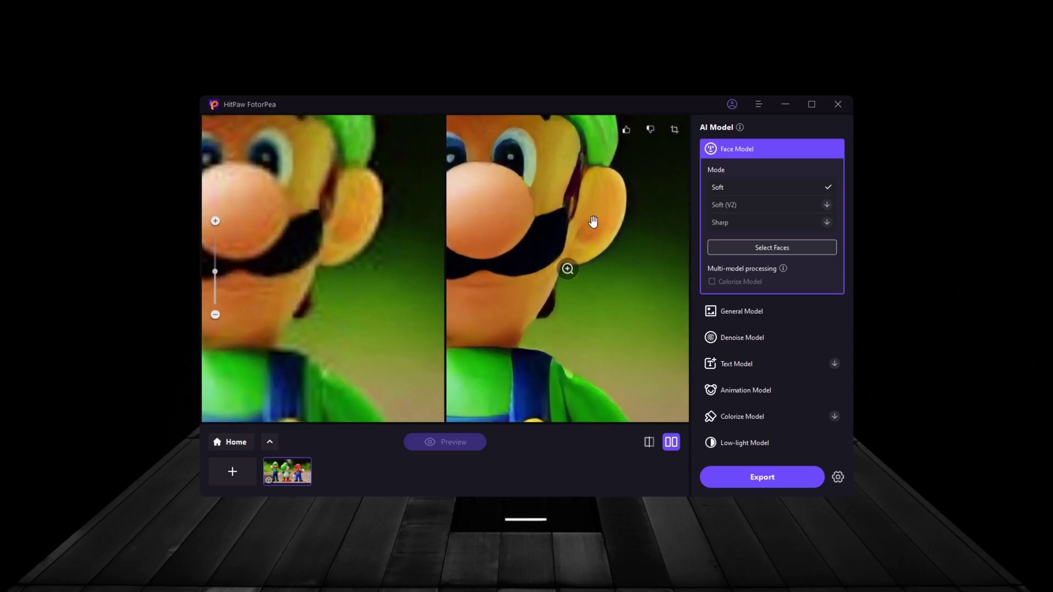
left_click_drag(607, 218, 494, 207)
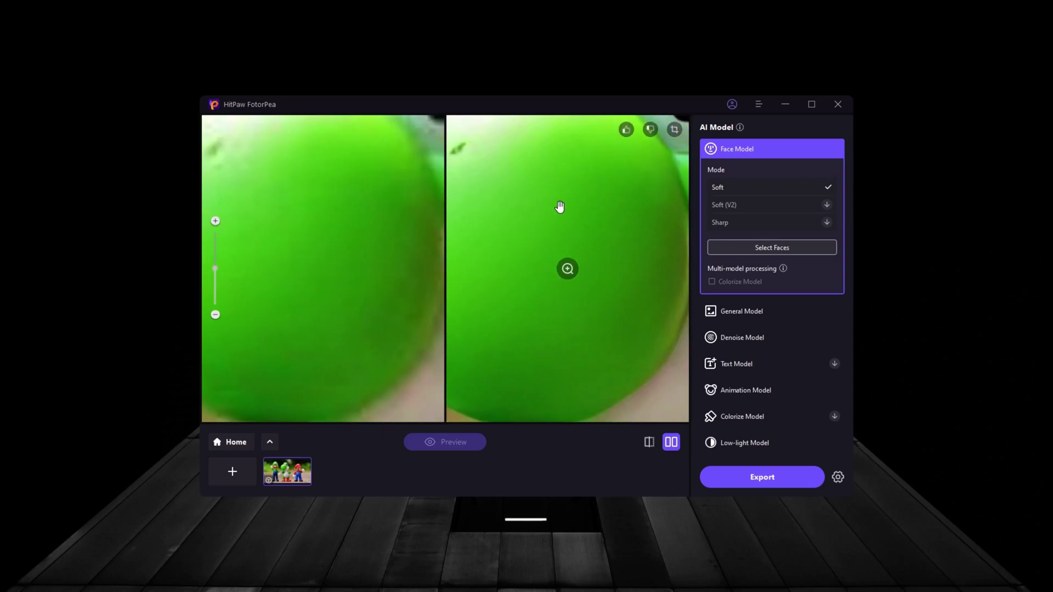
scroll(653, 329, "down", 4)
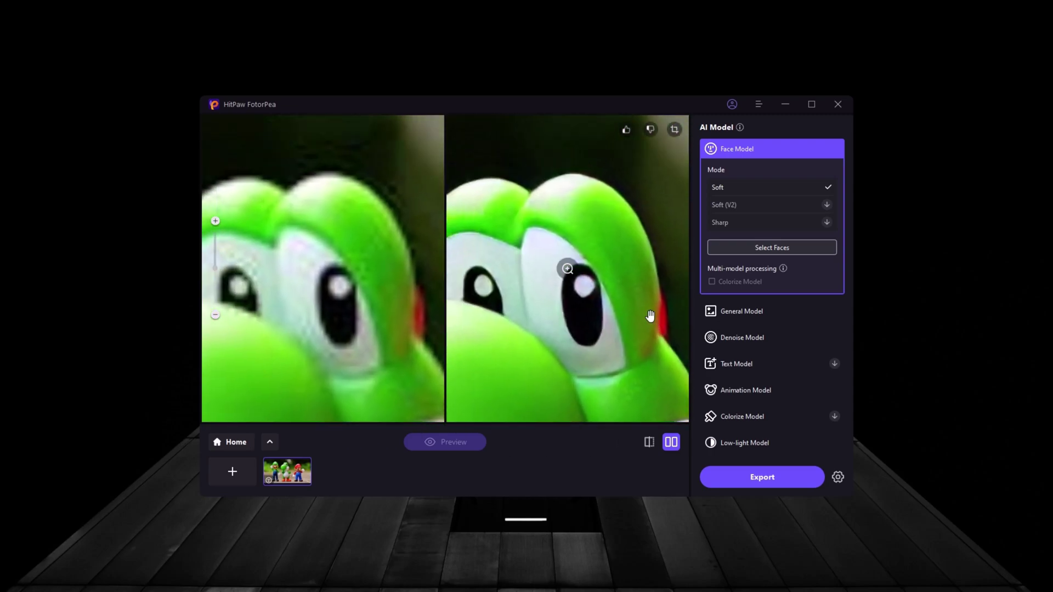
scroll(598, 265, "down", 2)
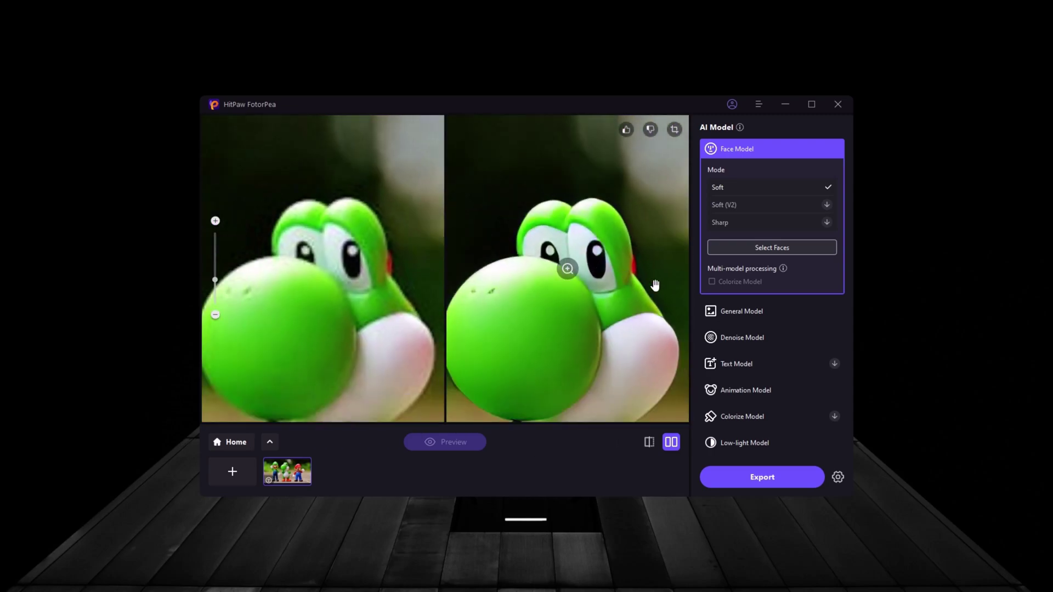
left_click_drag(655, 285, 574, 232)
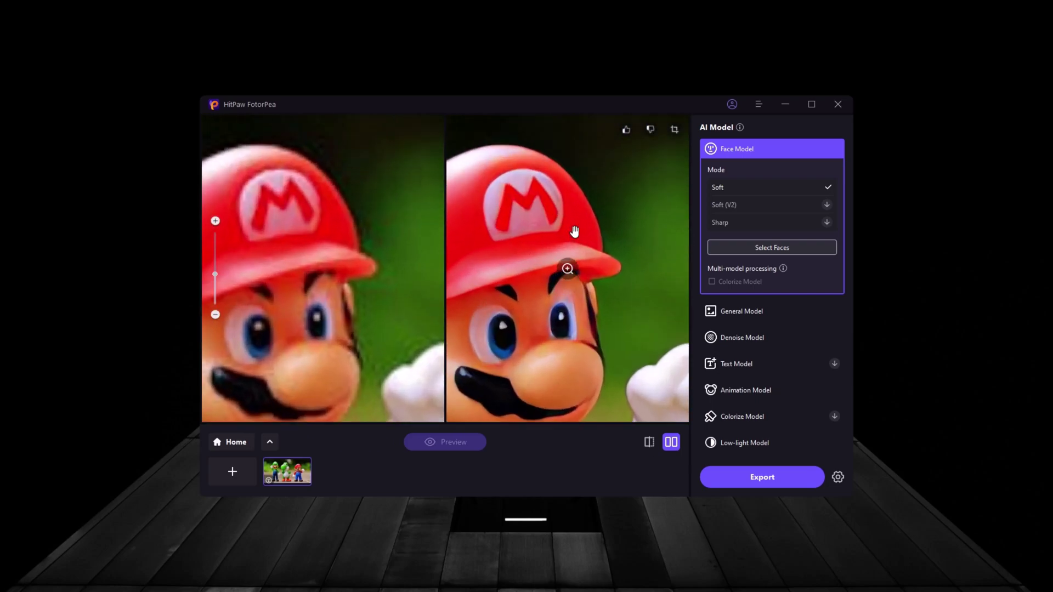
scroll(603, 258, "up", 3)
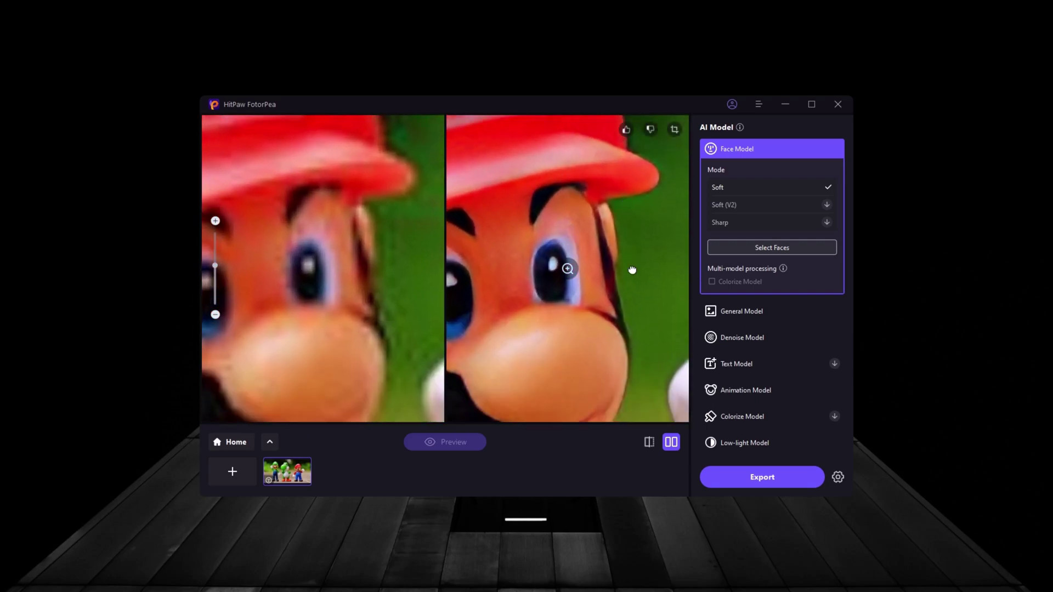
scroll(632, 270, "down", 5)
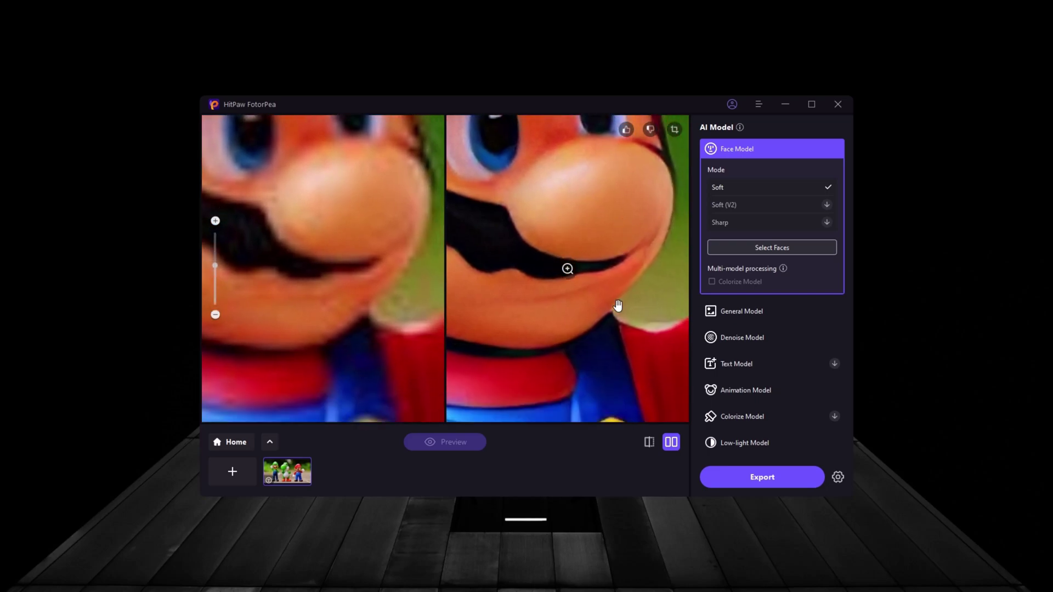
scroll(618, 305, "down", 5)
left_click_drag(624, 266, 516, 273)
scroll(516, 273, "down", 5)
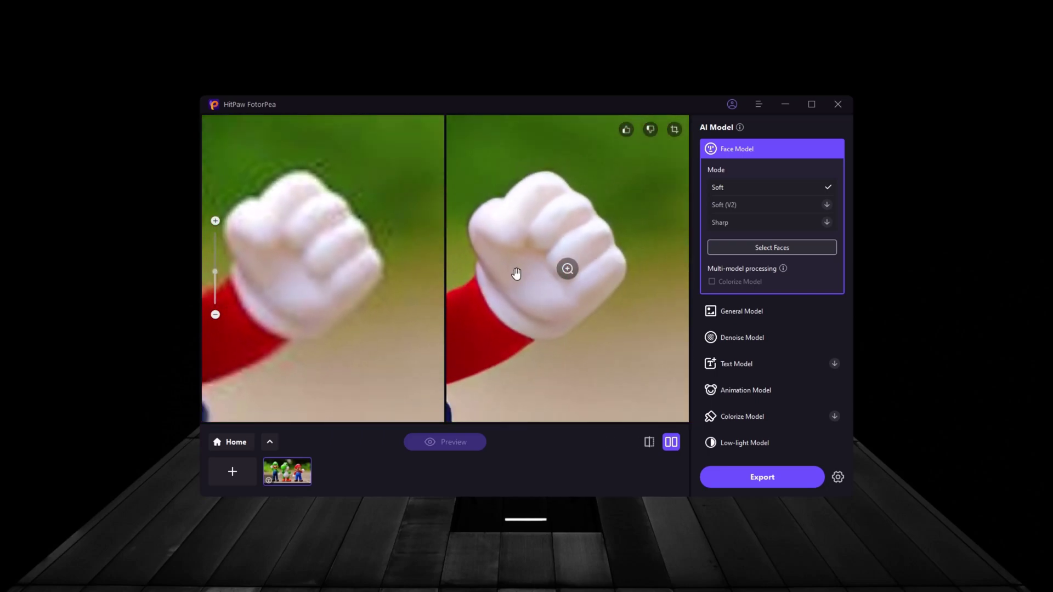
scroll(516, 273, "down", 5)
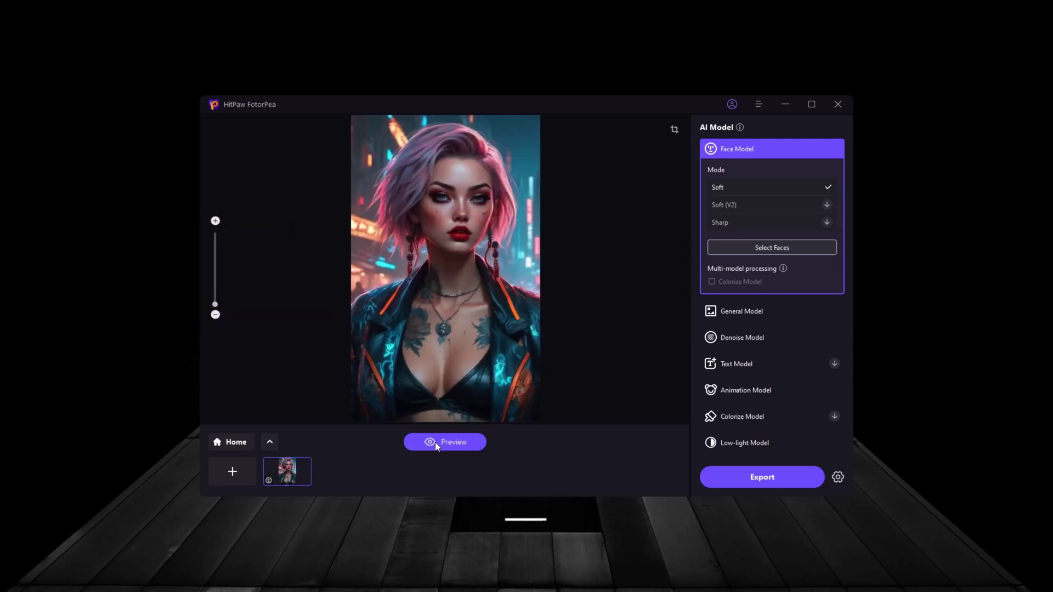
Preview the cyberpunk portrait, comparing the eye in split view before returning to side-by-side
left_click(436, 442)
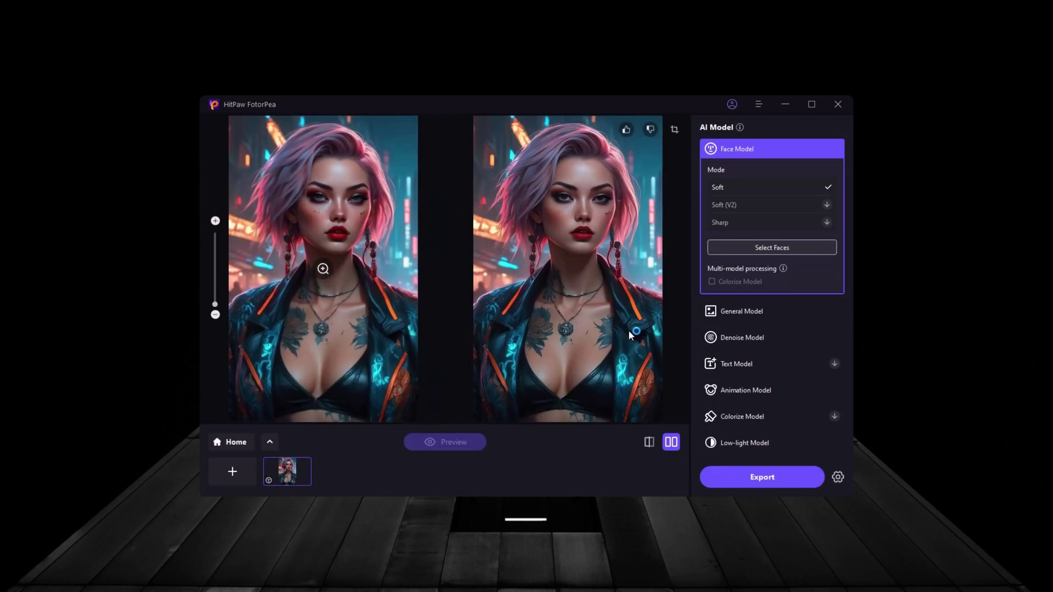
scroll(585, 178, "up", 6)
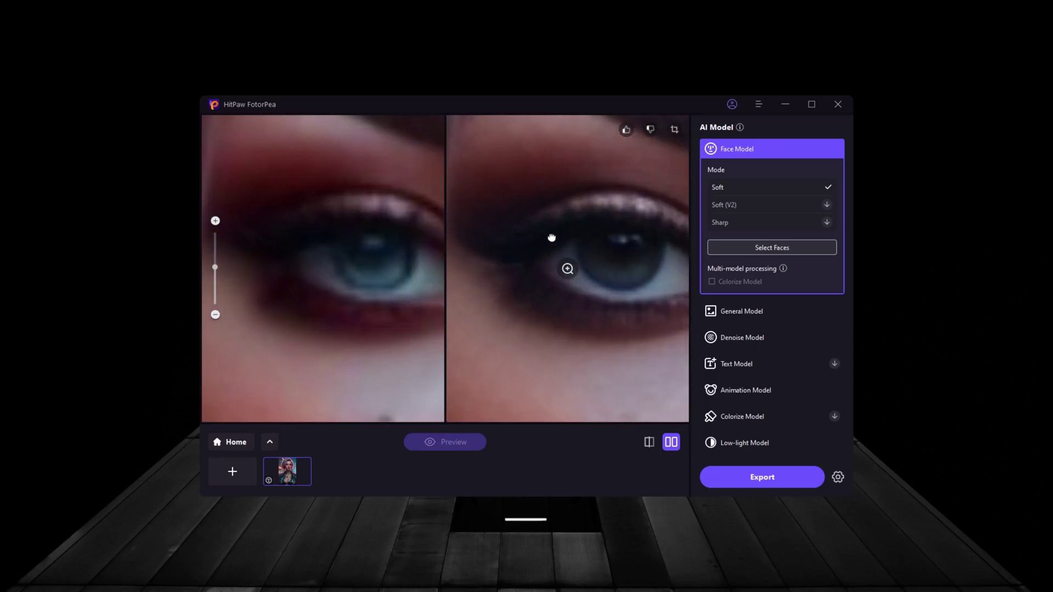
scroll(544, 222, "up", 3)
scroll(587, 235, "down", 3)
left_click(649, 442)
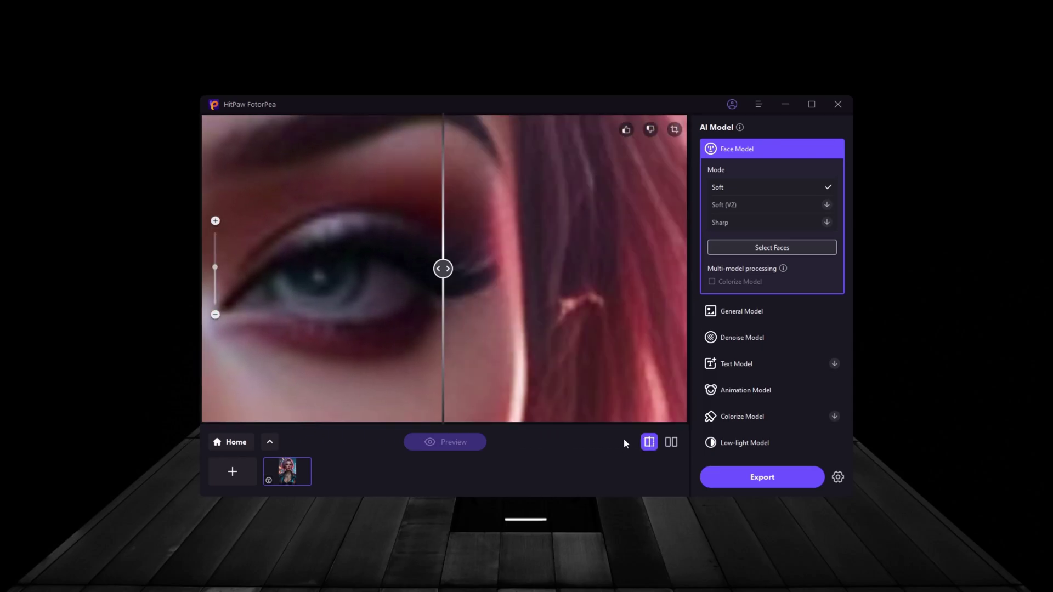
left_click_drag(444, 269, 525, 289)
scroll(525, 290, "down", 3)
scroll(525, 289, "down", 3)
left_click(671, 442)
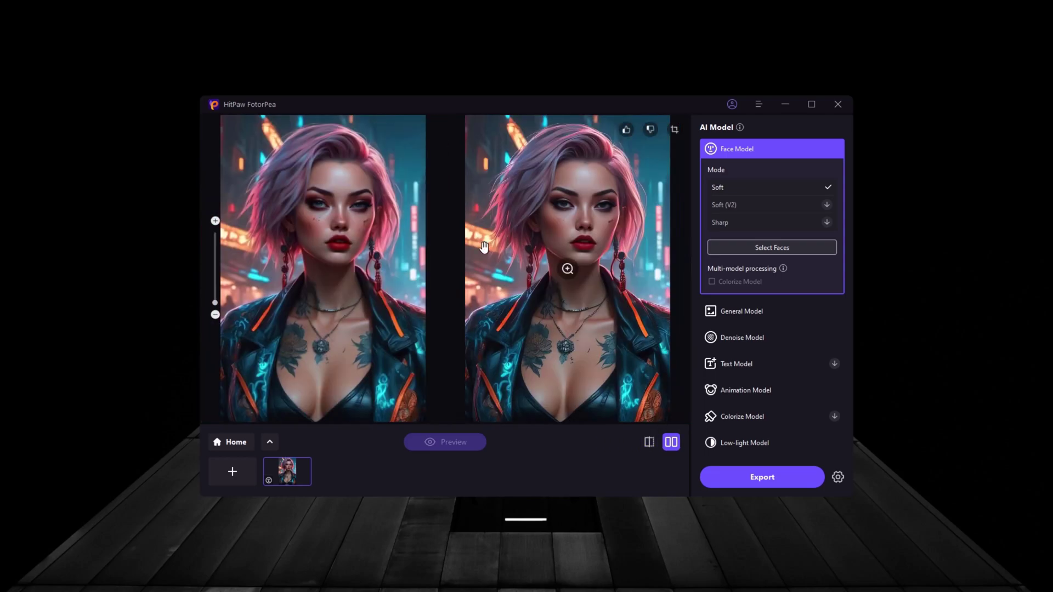
Switch to the General Model in High quality and export the portrait
left_click(750, 320)
left_click(765, 308)
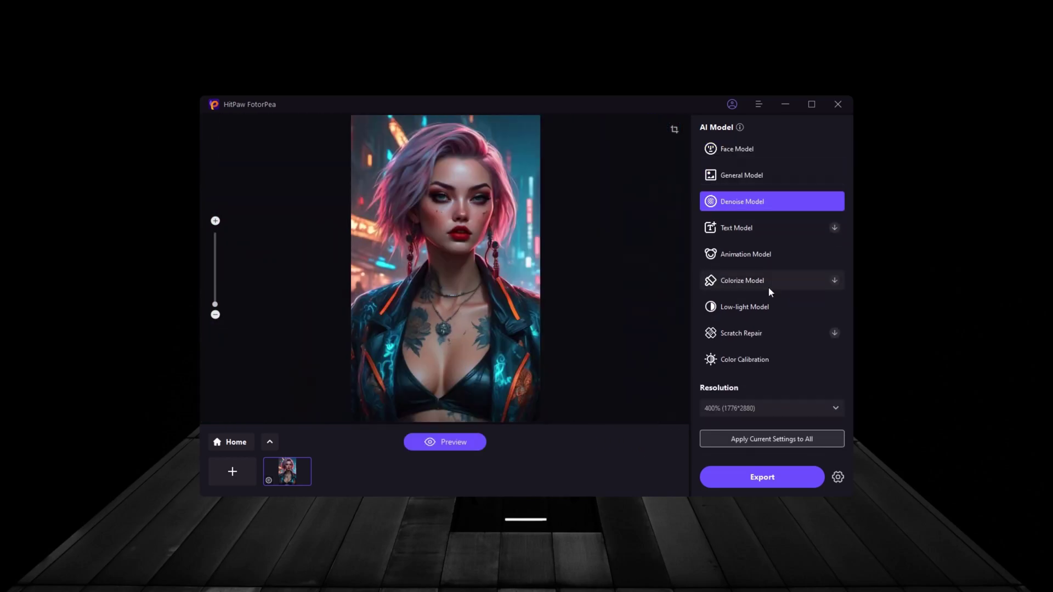
left_click(756, 175)
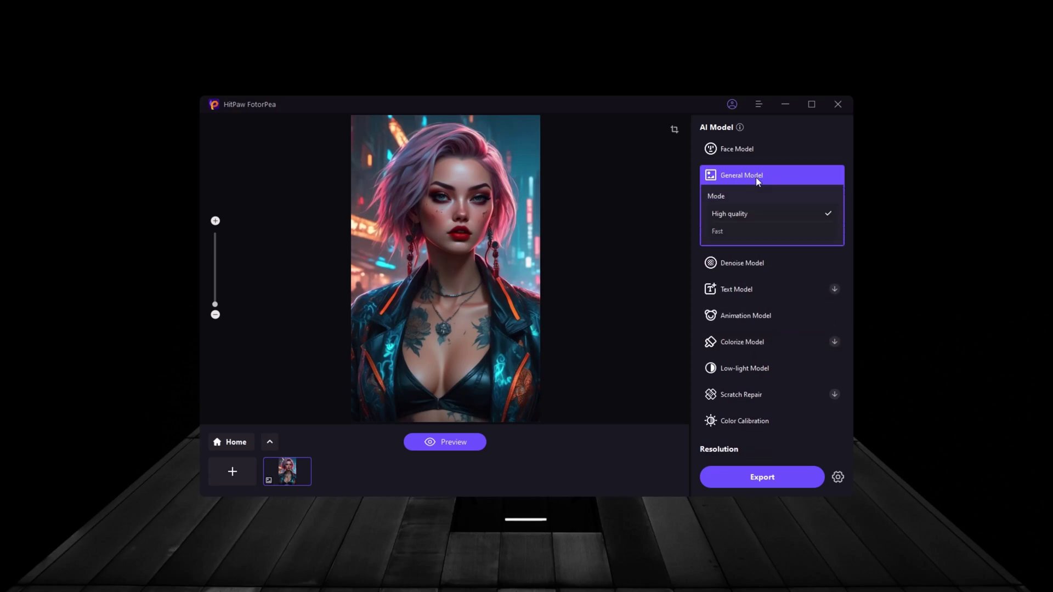
left_click(775, 478)
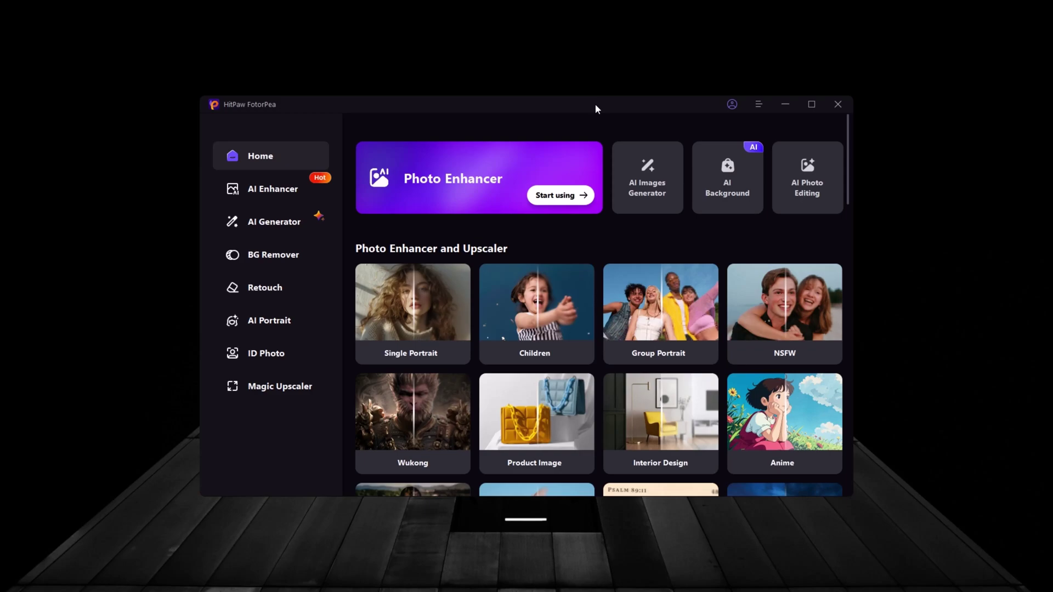
Open AI Generator's Generate AI Images and browse the Art Style templates
left_click(286, 223)
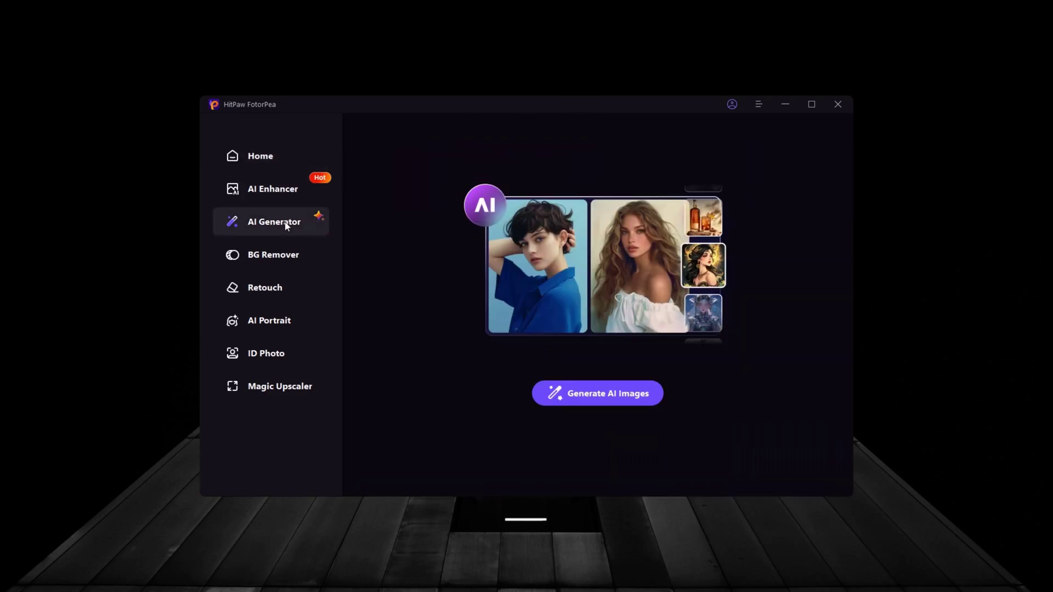
left_click(619, 392)
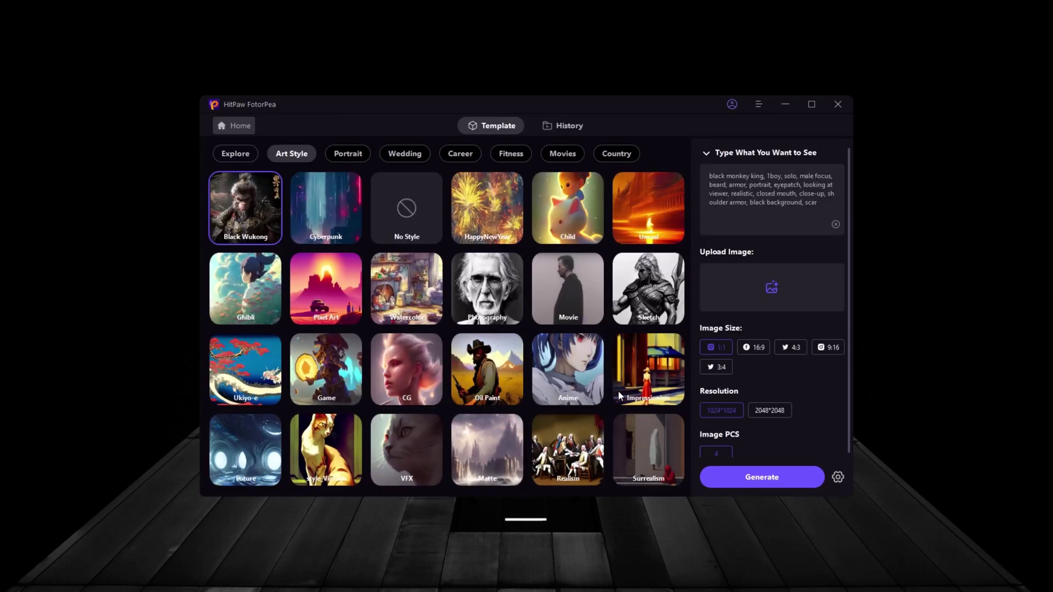
scroll(577, 313, "down", 5)
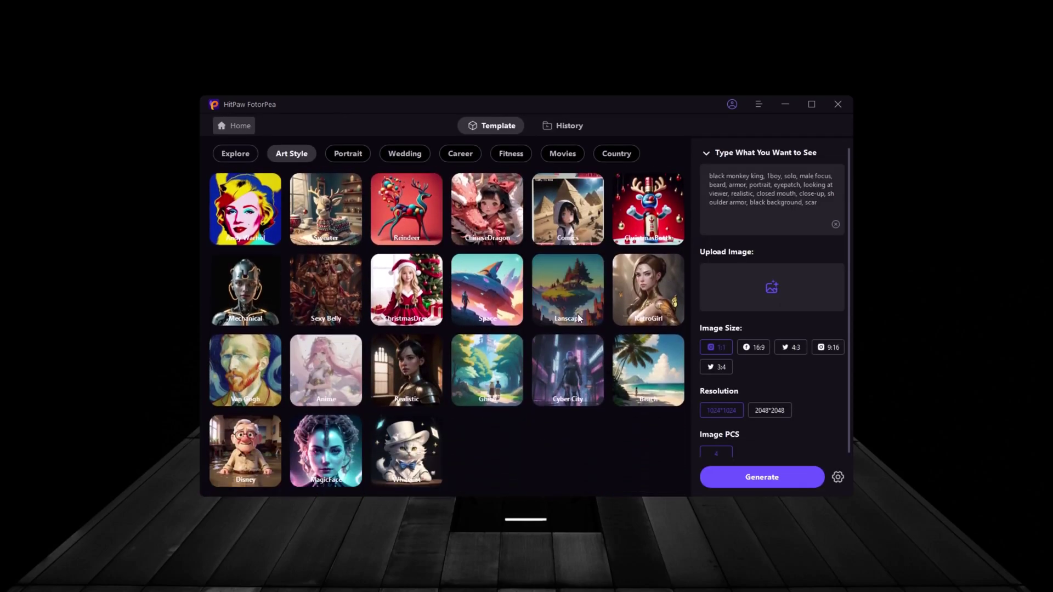
scroll(578, 314, "up", 4)
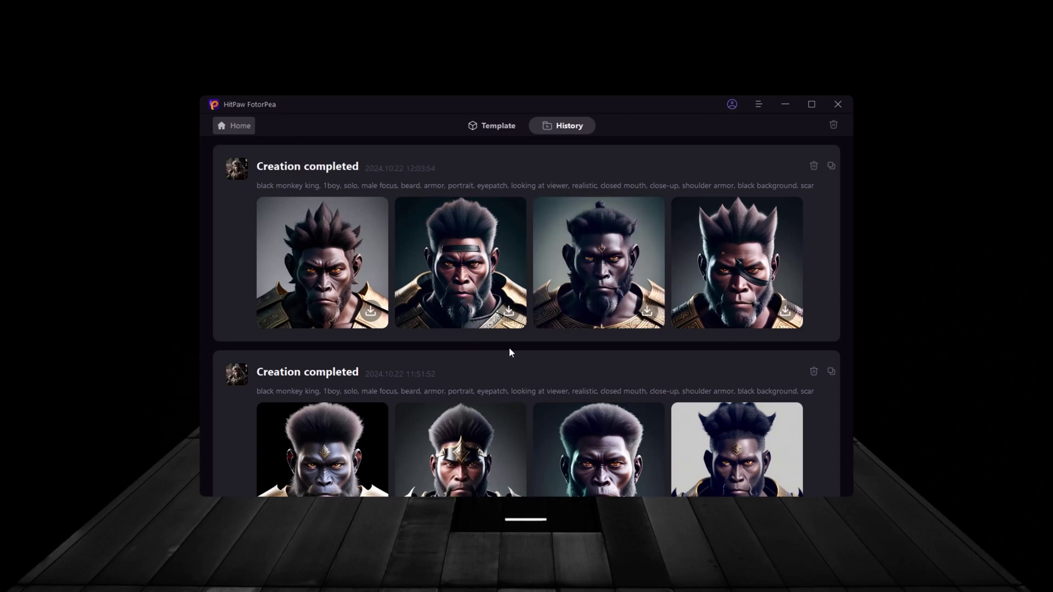
Paste the cyber city prompt, generate images, and scroll through the History results
scroll(509, 351, "down", 1)
scroll(509, 352, "up", 1)
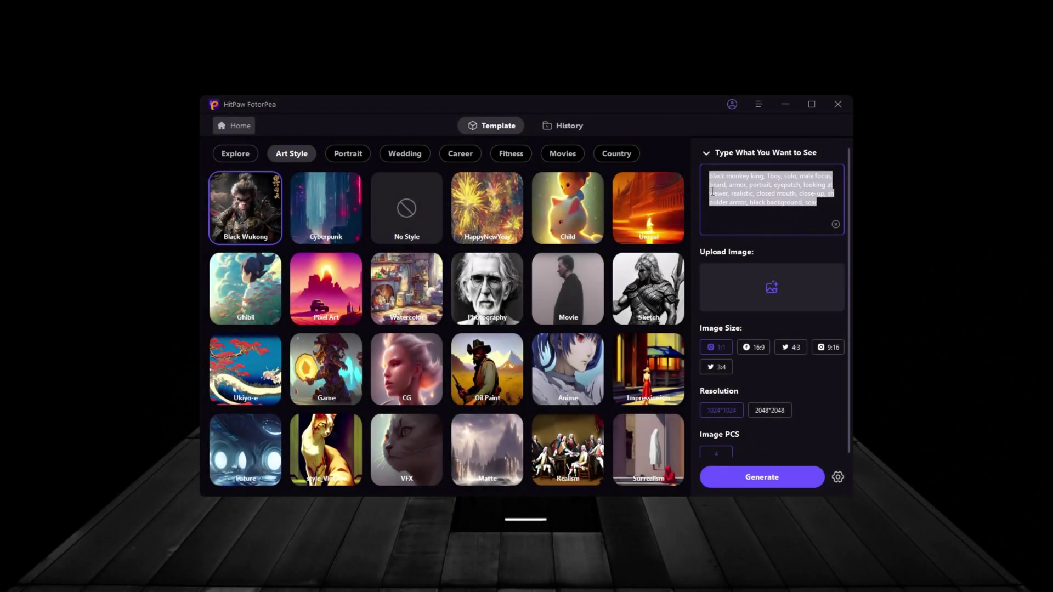
type("cyber city is dubbed by many as the best sci fi video game ever made in the last few years, in the style of brandon woelfel, light black and pink, suspended/hanging, outrun,")
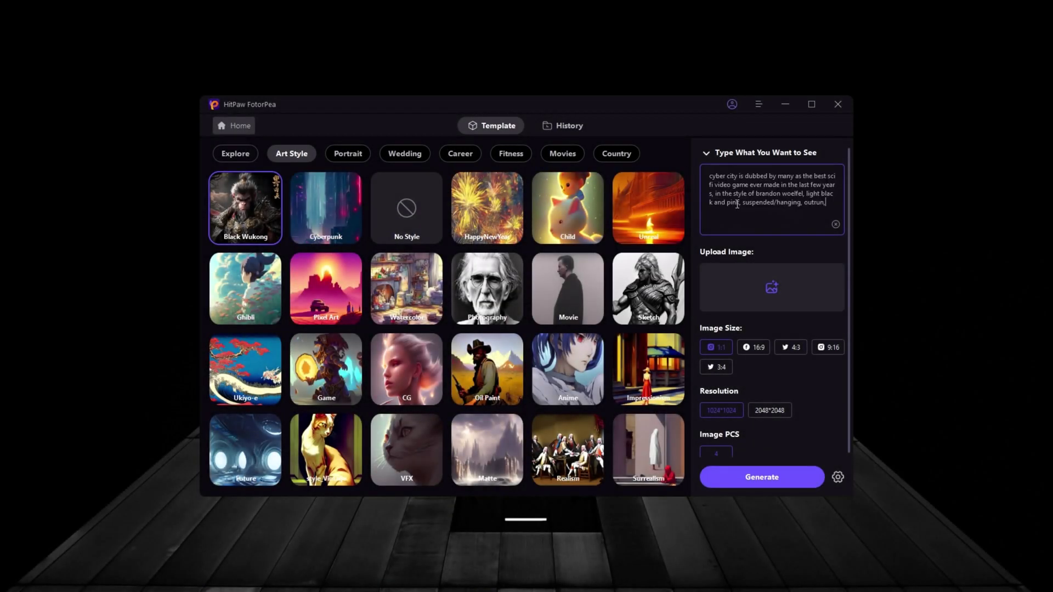
left_click(784, 483)
scroll(820, 323, "down", 3)
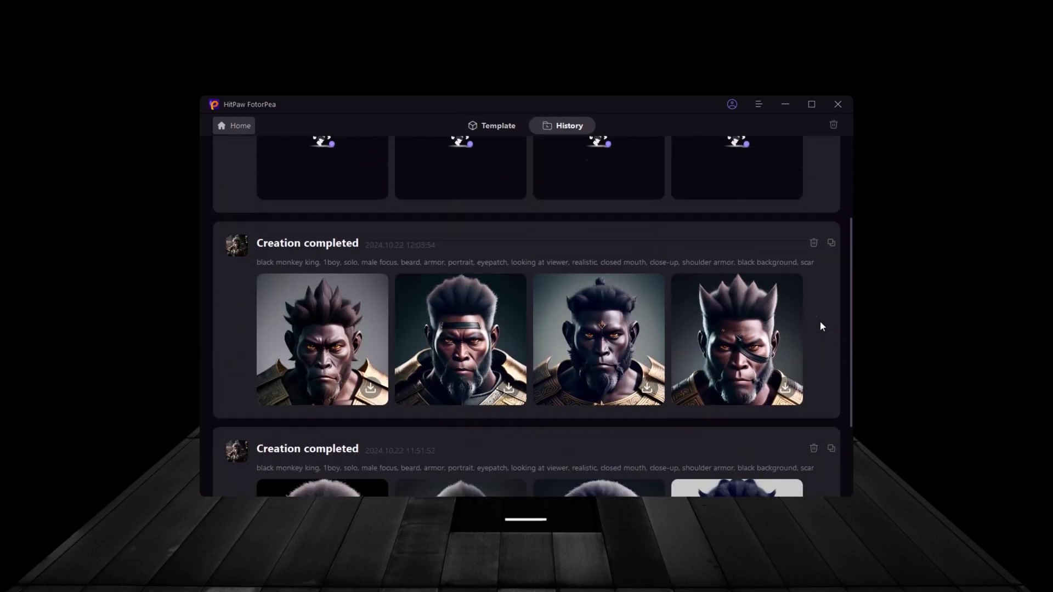
scroll(820, 324, "down", 2)
scroll(815, 331, "up", 5)
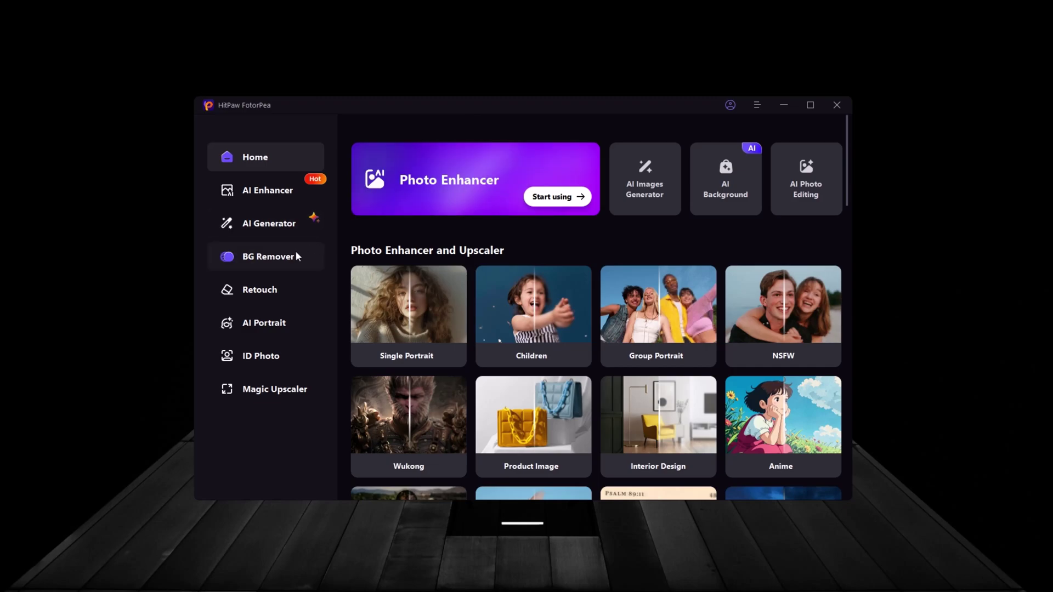
Open BG Remover and import photo 33 to cut out its background
left_click(296, 256)
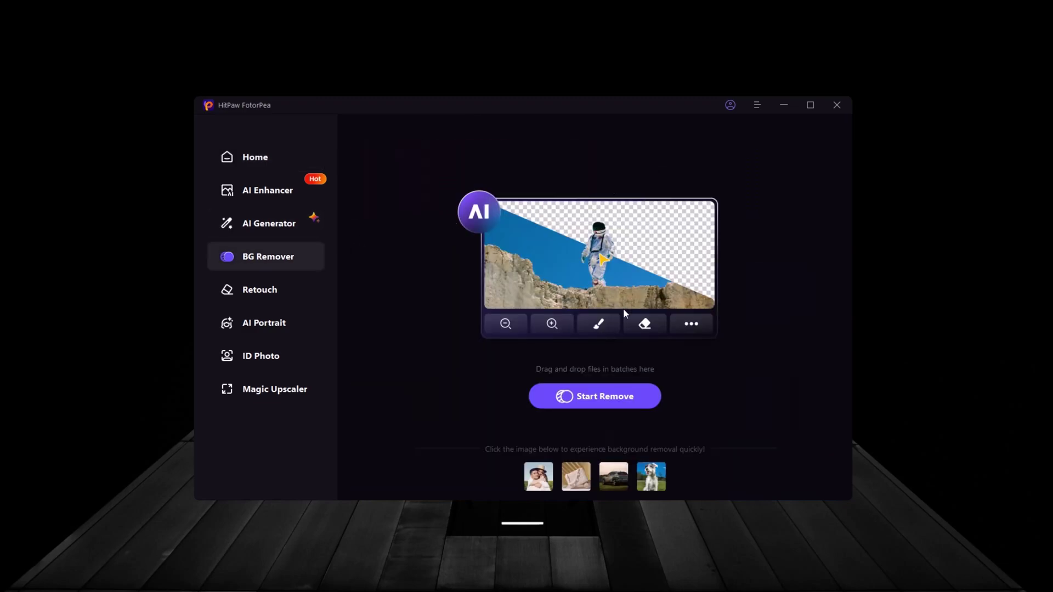
left_click(603, 395)
double_click(552, 299)
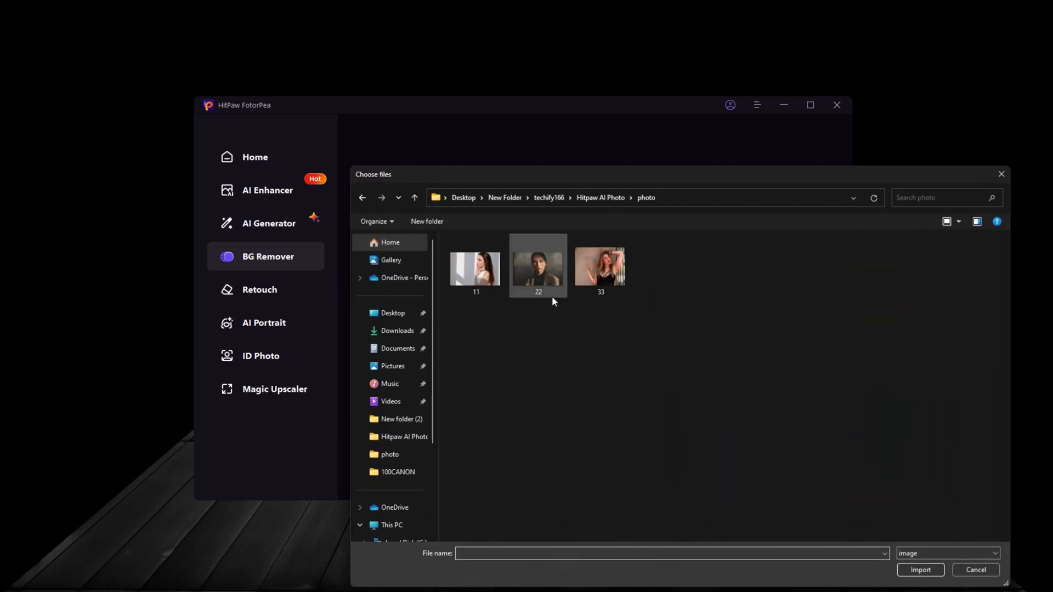
left_click(623, 268)
left_click(922, 570)
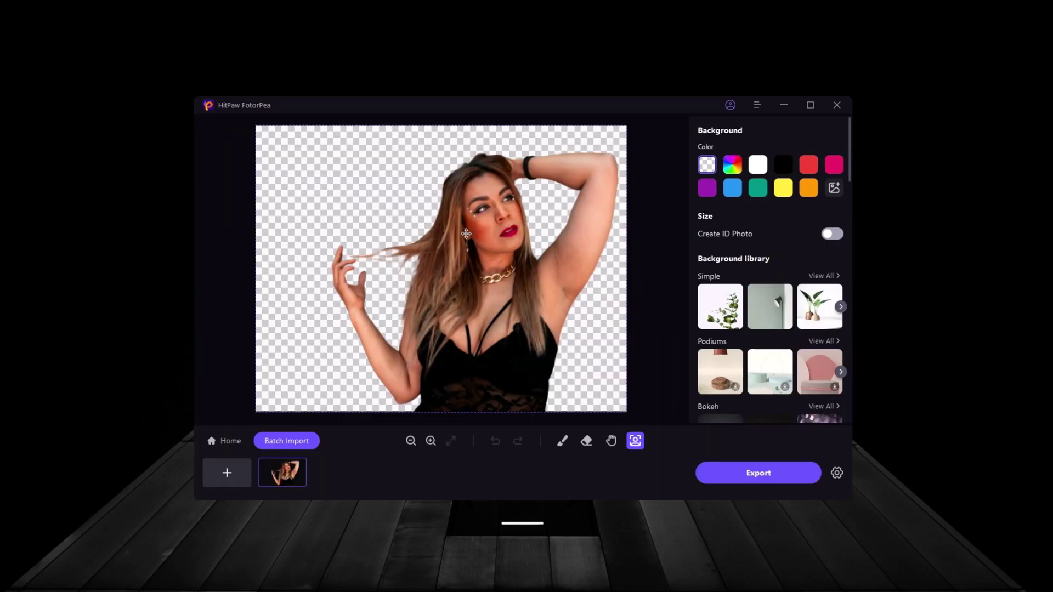
Try blue, purple, white and custom red solid backgrounds behind the cut-out
left_click(727, 191)
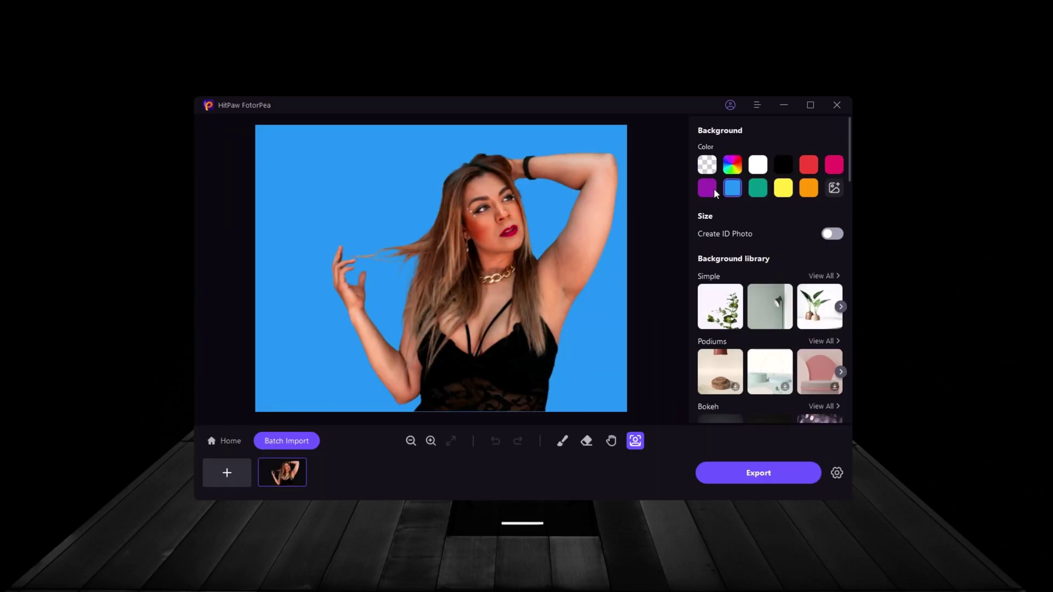
left_click(704, 189)
left_click(732, 165)
left_click(758, 169)
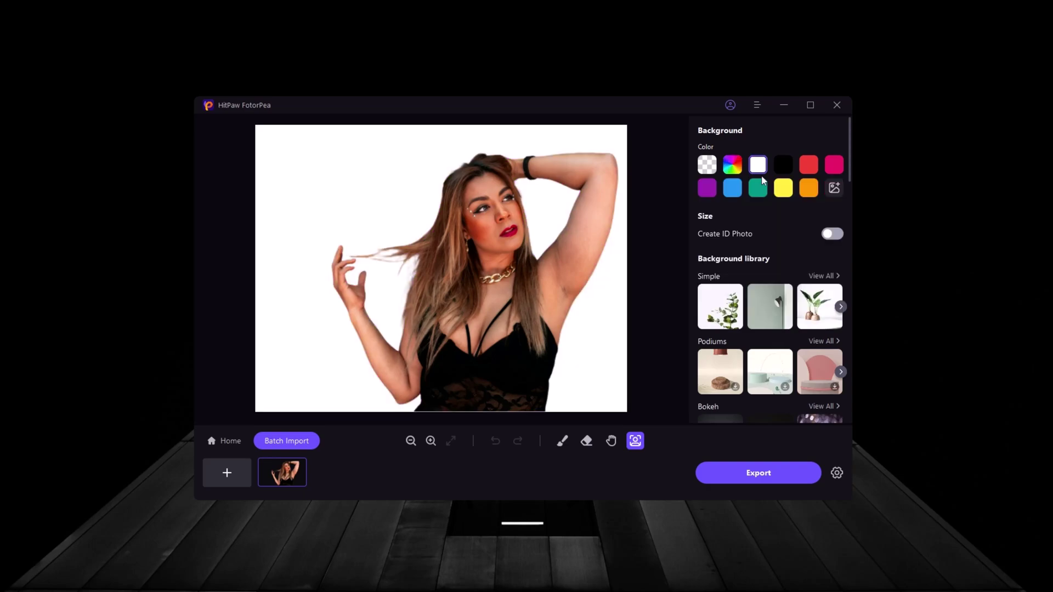
left_click(740, 174)
left_click(790, 247)
left_click(815, 209)
left_click(805, 162)
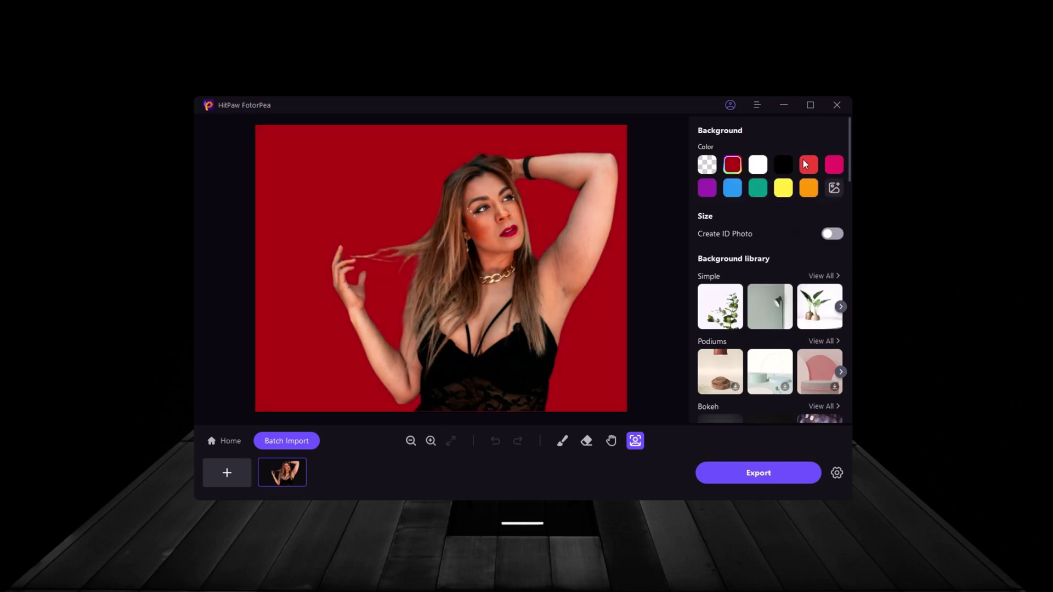
Place the plant photo, then the podium scene, behind the woman
scroll(788, 247, "down", 4)
left_click(818, 129)
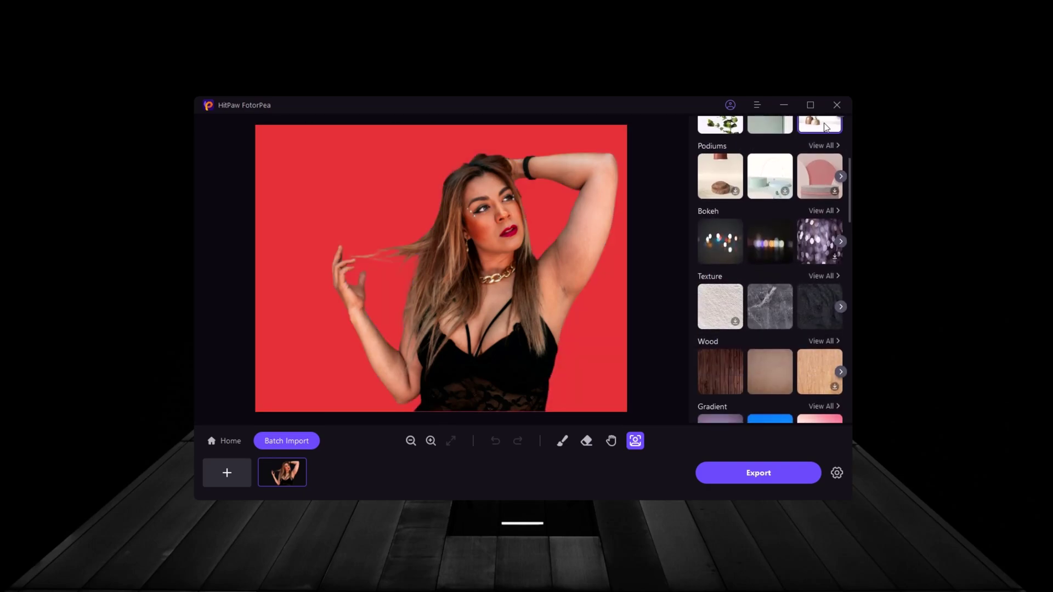
left_click(771, 179)
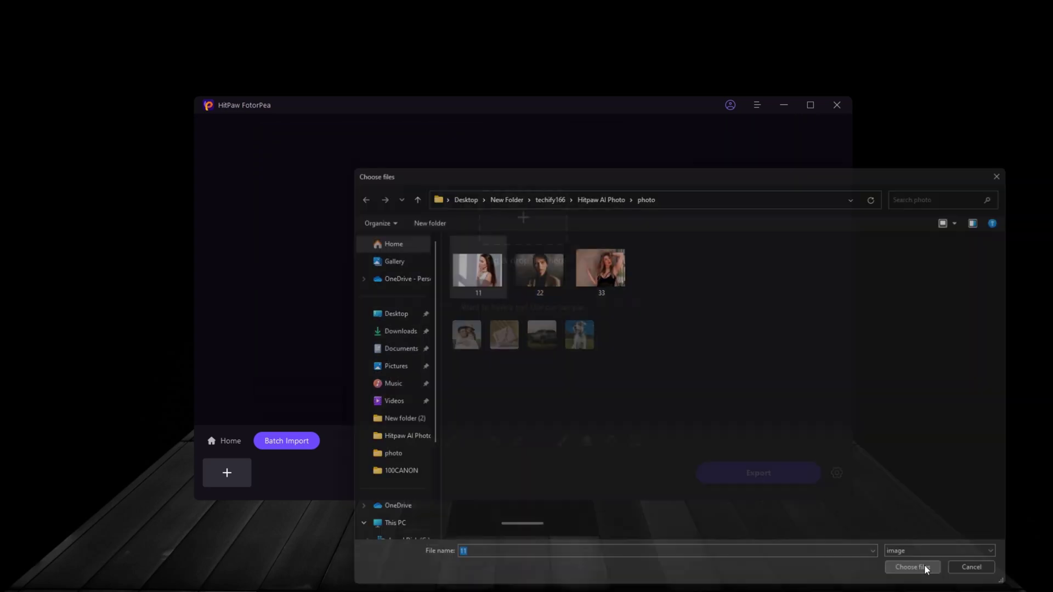
Import a second portrait and give it plant, then purple geometric pattern backdrops
left_click(912, 567)
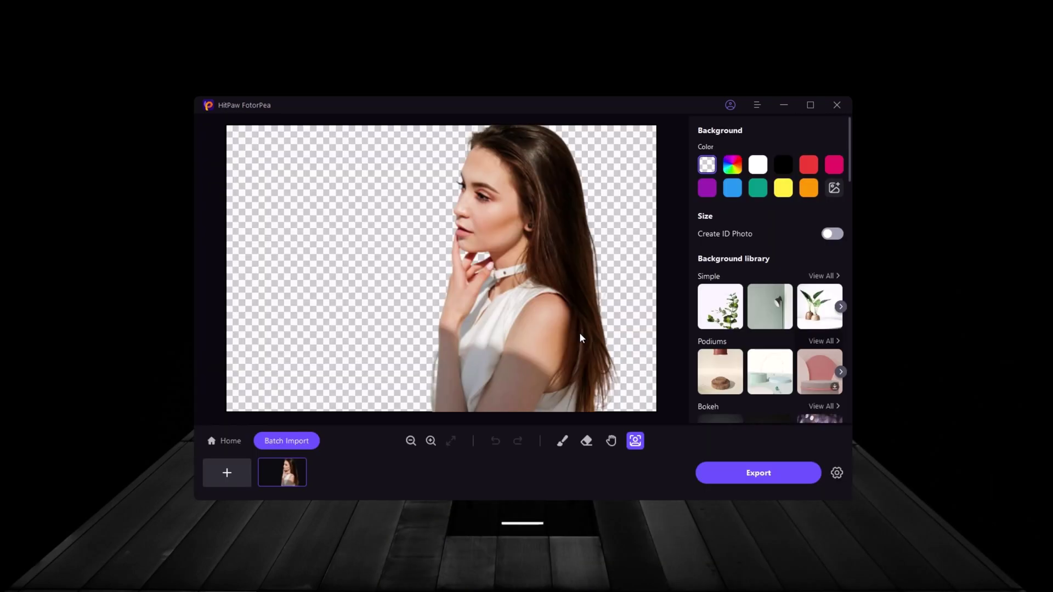
left_click(723, 306)
scroll(735, 286, "down", 10)
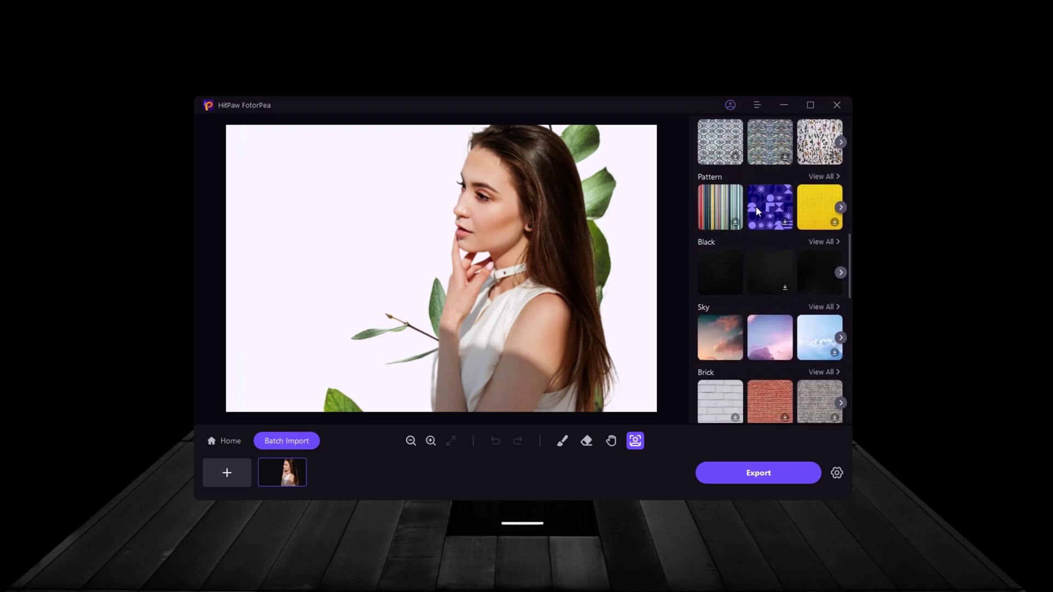
left_click(762, 199)
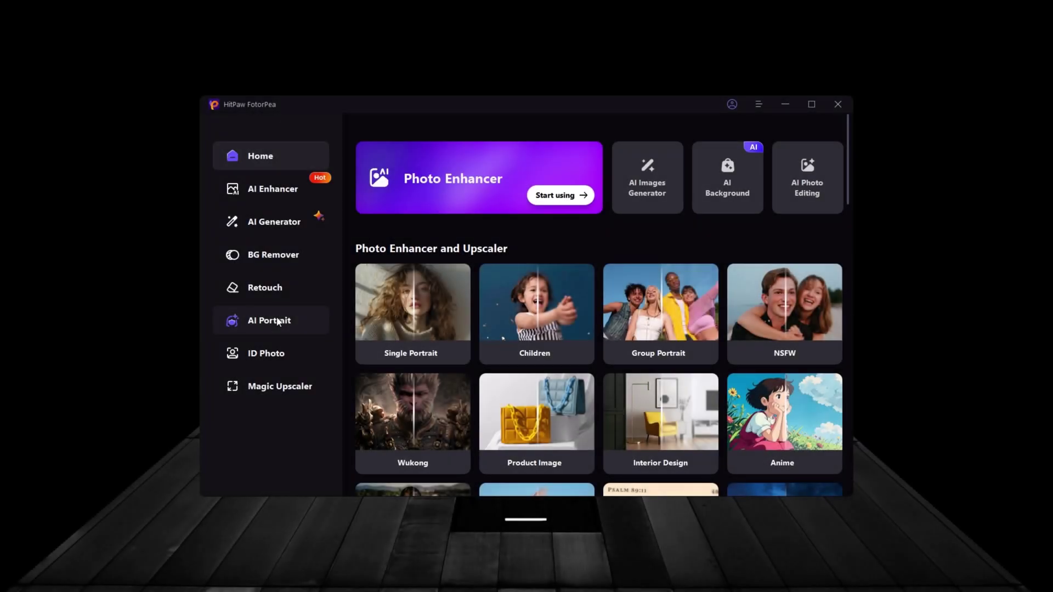
Open AI Portrait, pick the last template and generate new portraits
left_click(277, 321)
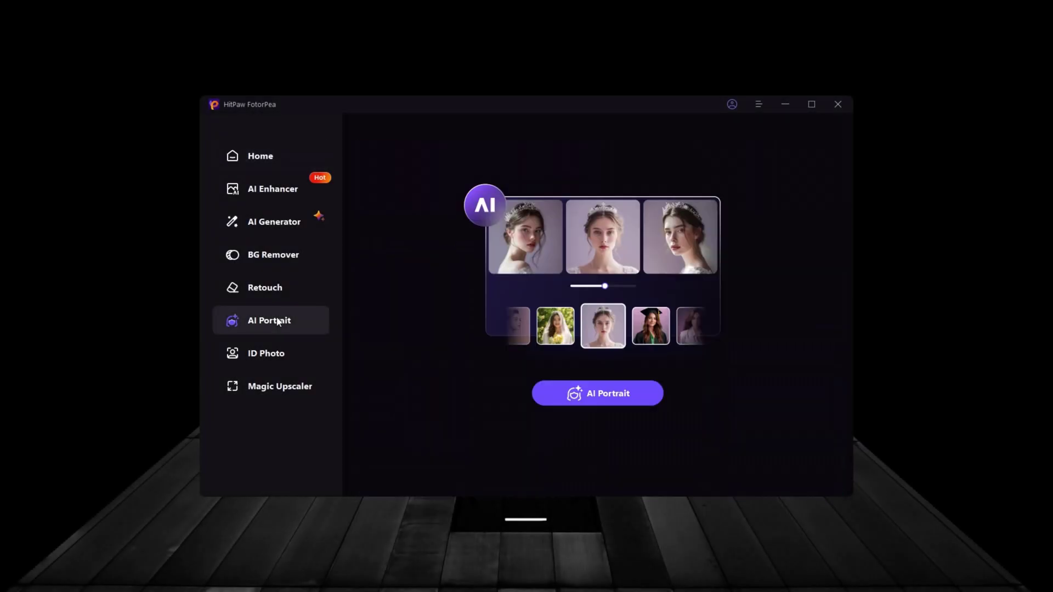
left_click(631, 389)
scroll(660, 328, "down", 3)
scroll(660, 328, "down", 3)
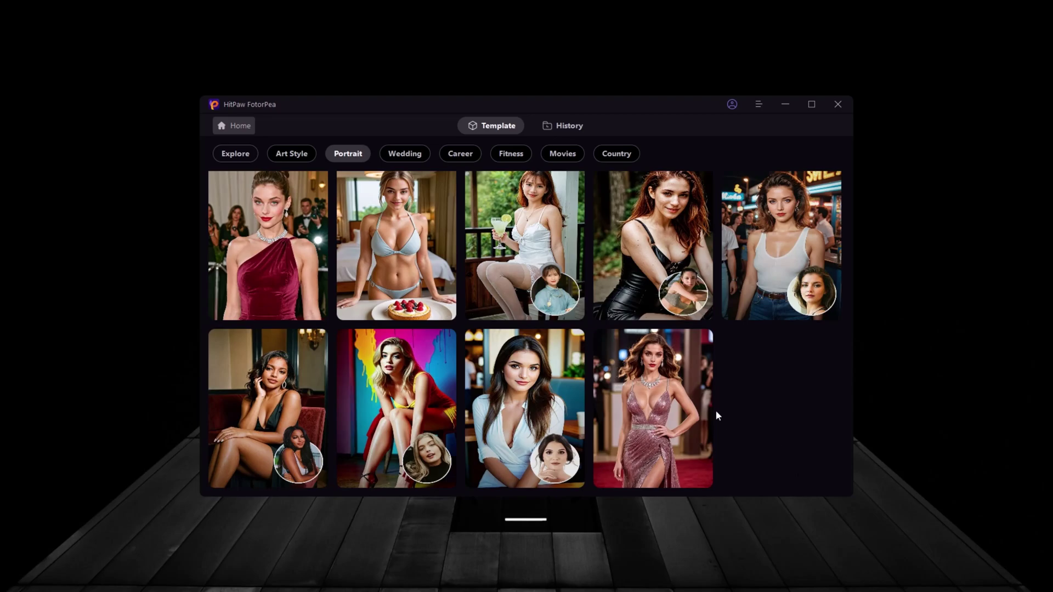
left_click(652, 462)
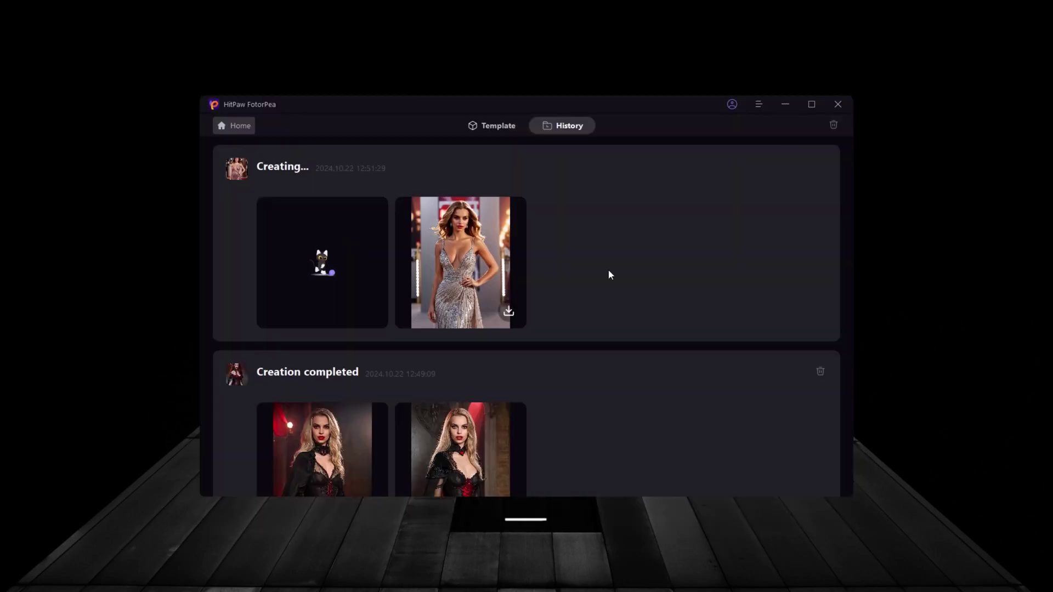
Enlarge and inspect each newly generated portrait in the preview
left_click(460, 263)
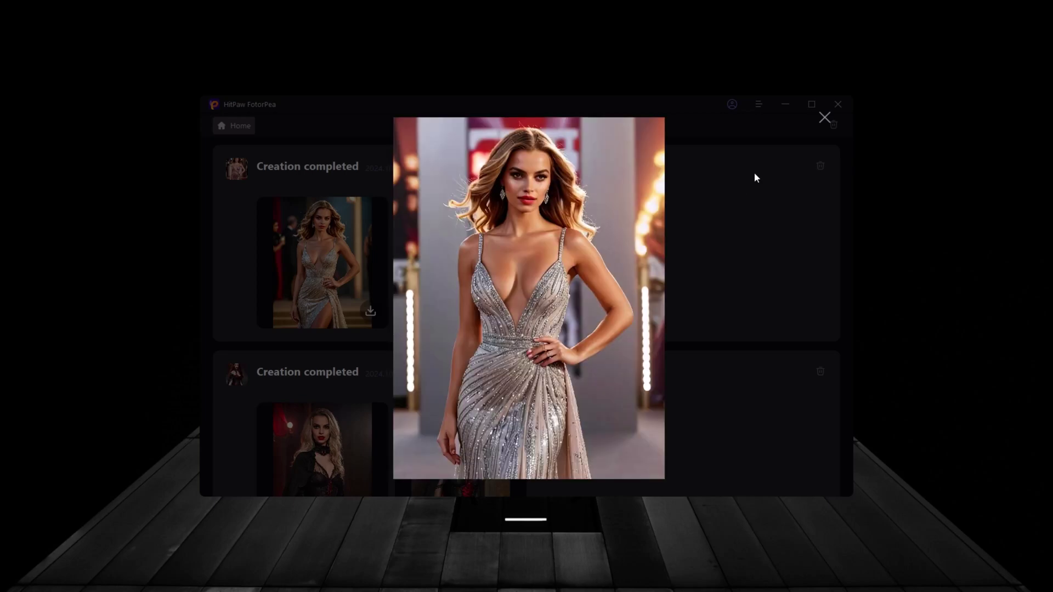
left_click(824, 118)
left_click(412, 258)
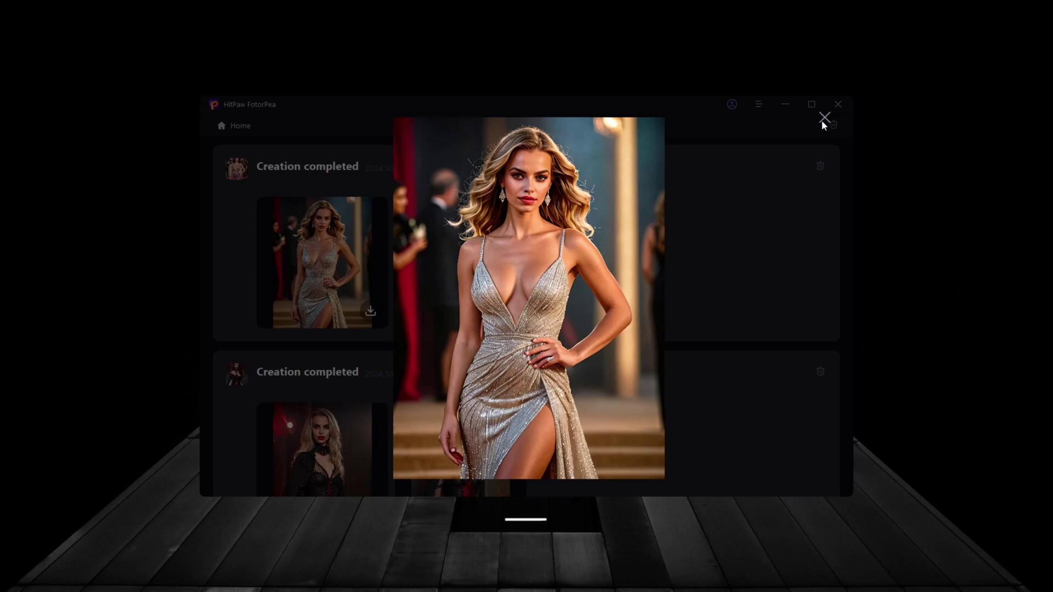
left_click(823, 119)
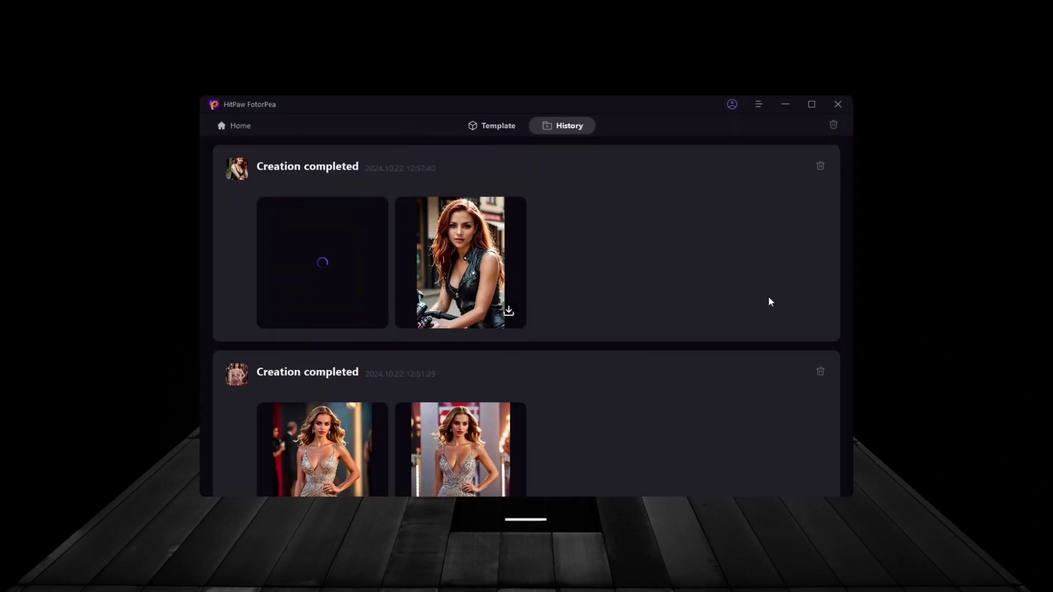
left_click(486, 271)
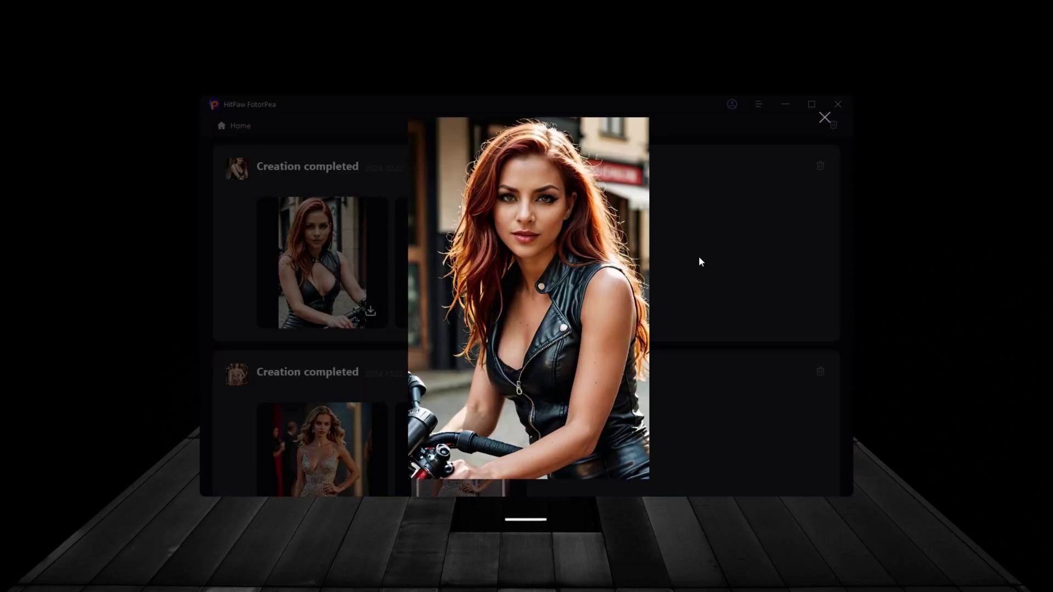
left_click(824, 117)
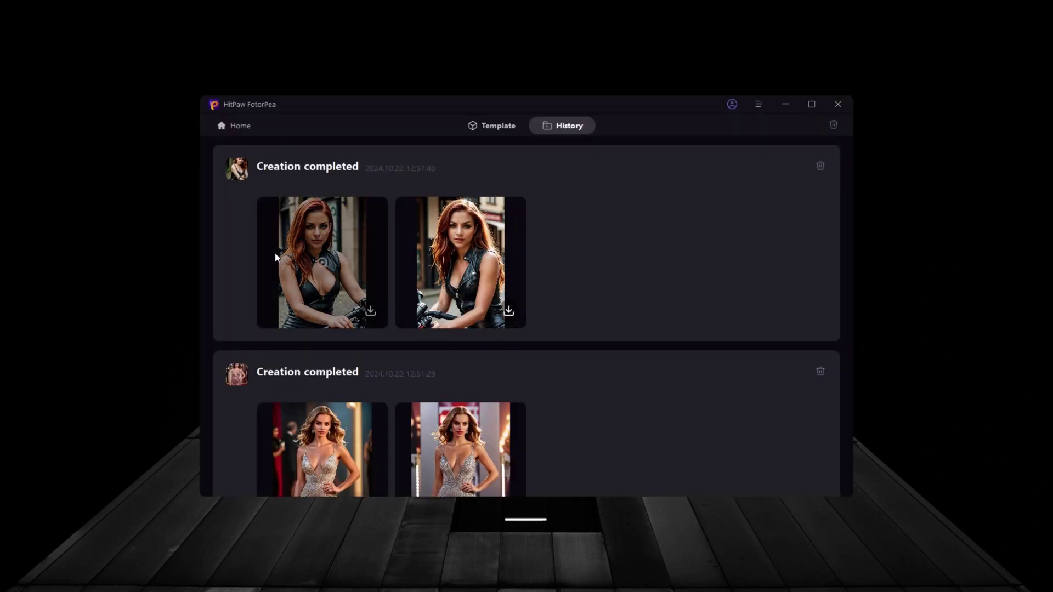
left_click(461, 236)
left_click(824, 118)
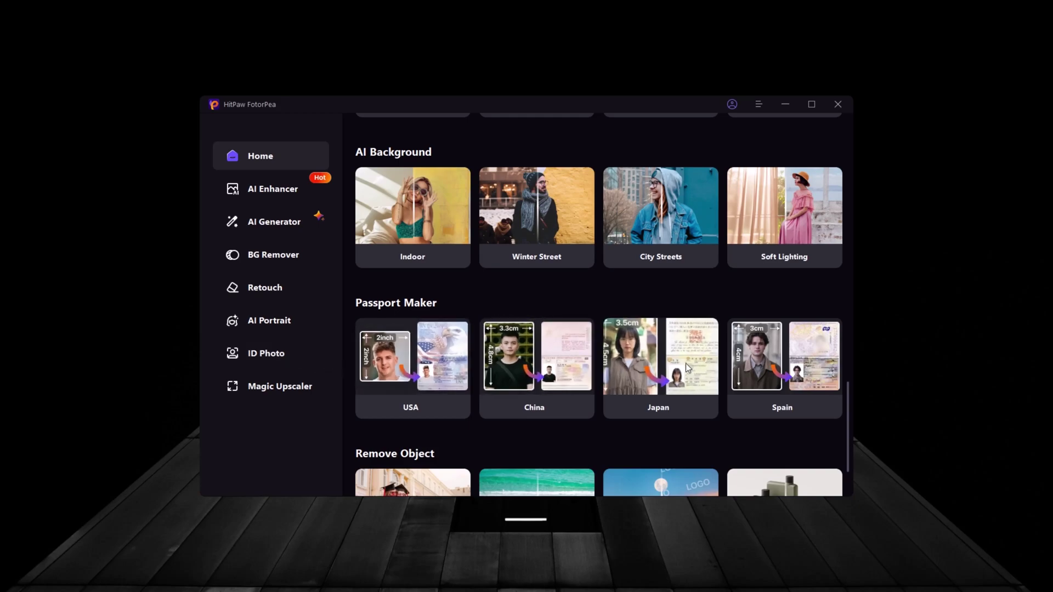
Start a Japan passport photo and open the chosen portrait photo
left_click(668, 367)
left_click(327, 208)
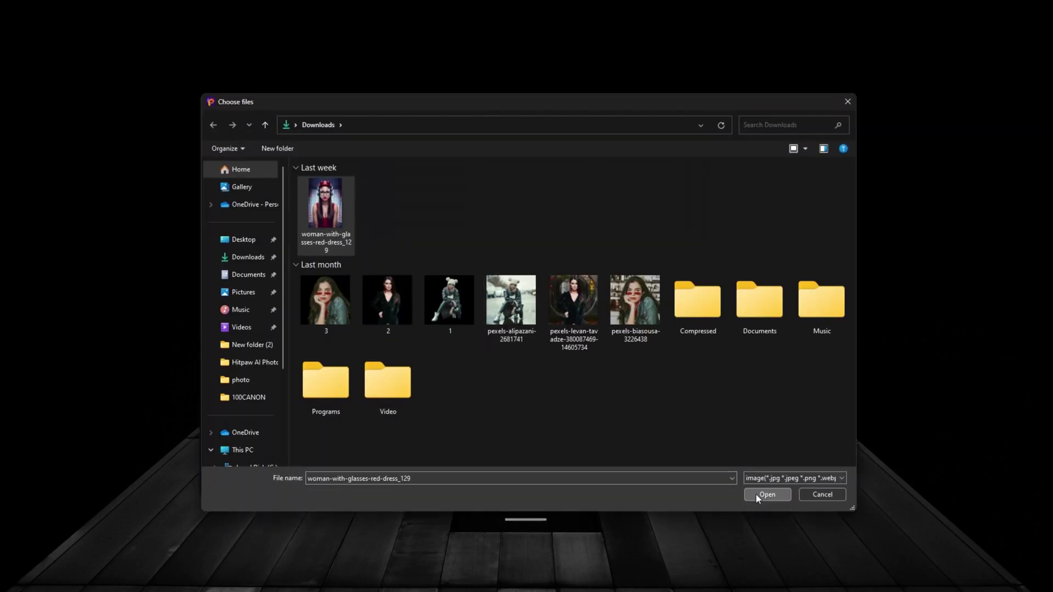
left_click(760, 496)
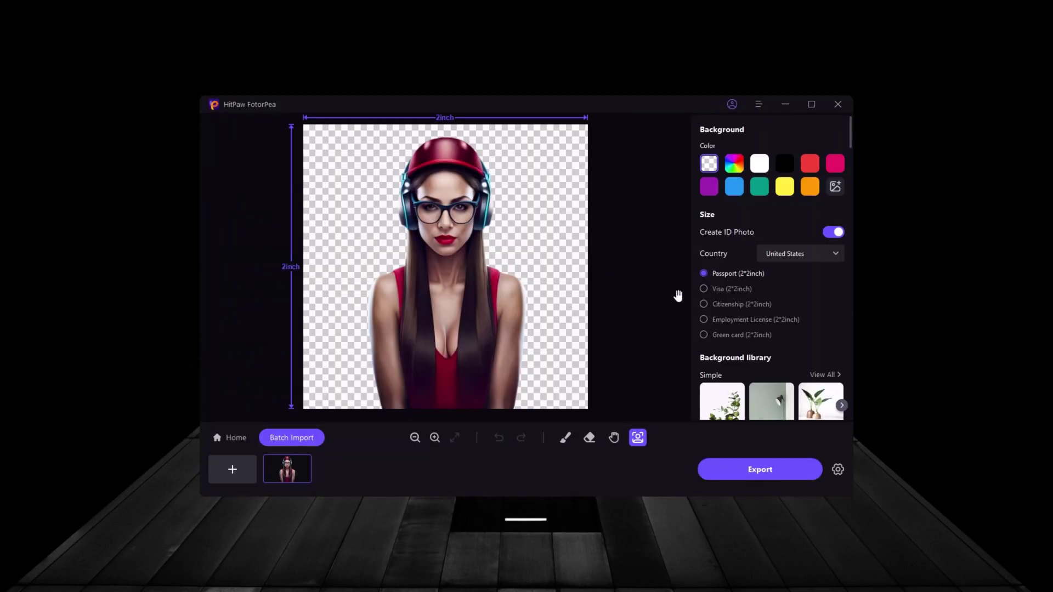
Try teal, black and white ID photo backgrounds, settling on blue
left_click(736, 188)
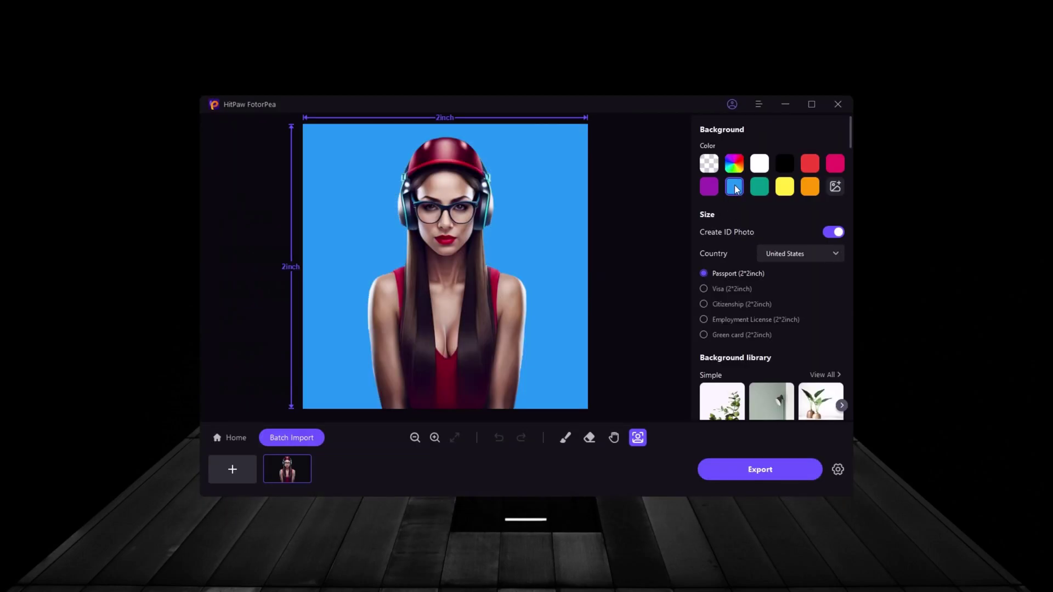
left_click(760, 188)
left_click(786, 166)
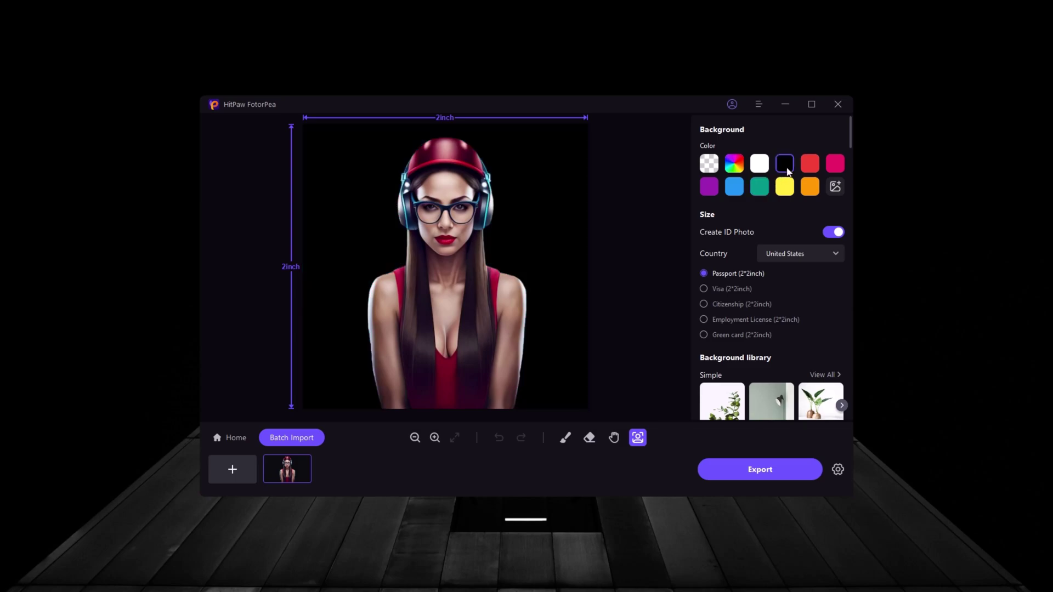
left_click(764, 169)
left_click(735, 187)
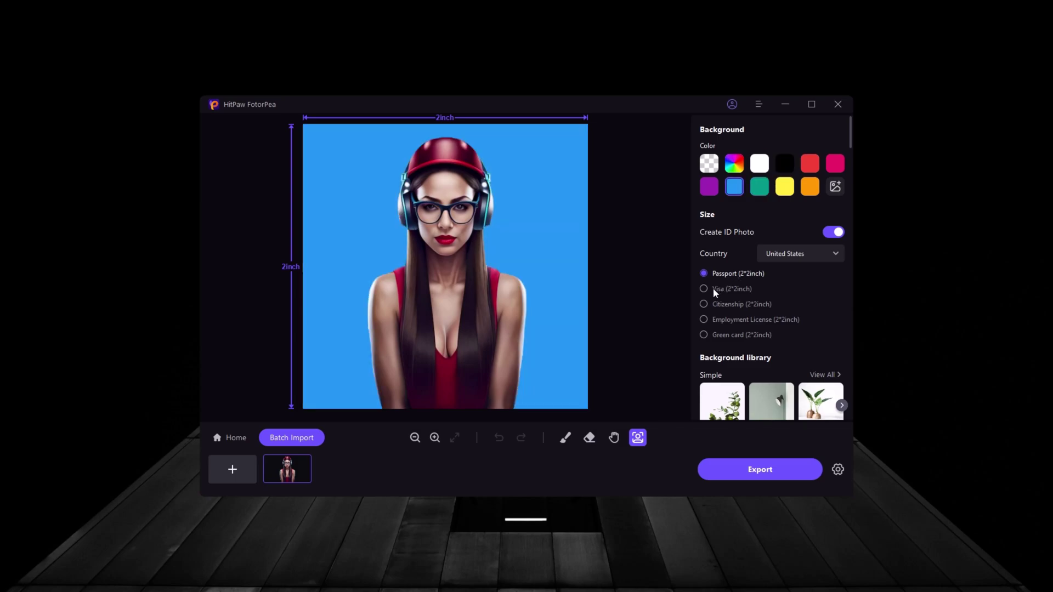
Try Visa, Citizenship and Employment License sizes and several countries, ending on United States 2x2-inch passport
left_click(708, 288)
left_click(715, 304)
left_click(713, 319)
left_click(798, 260)
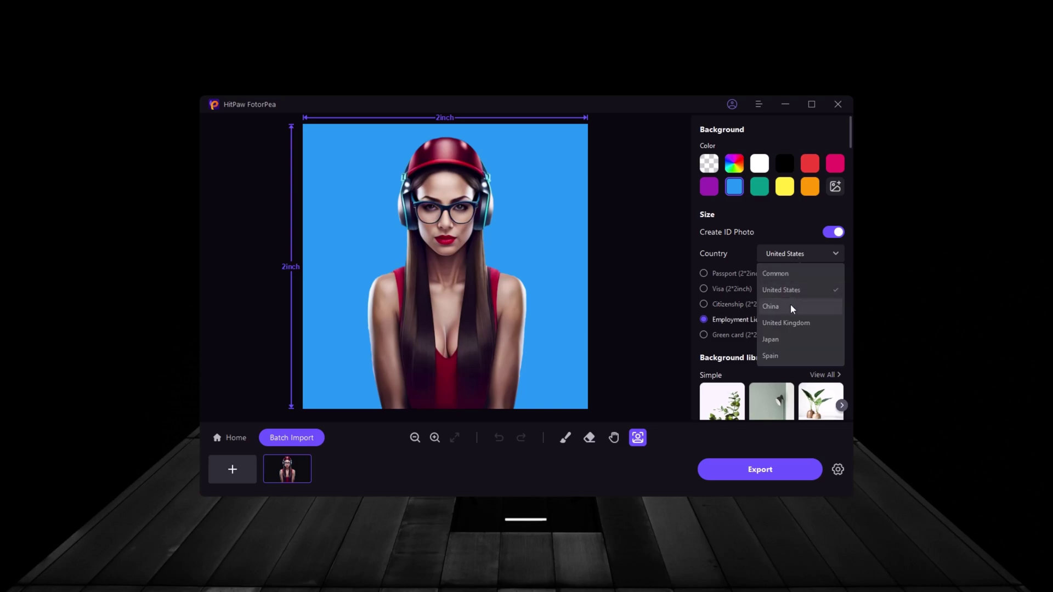
left_click(789, 306)
left_click(804, 255)
left_click(791, 320)
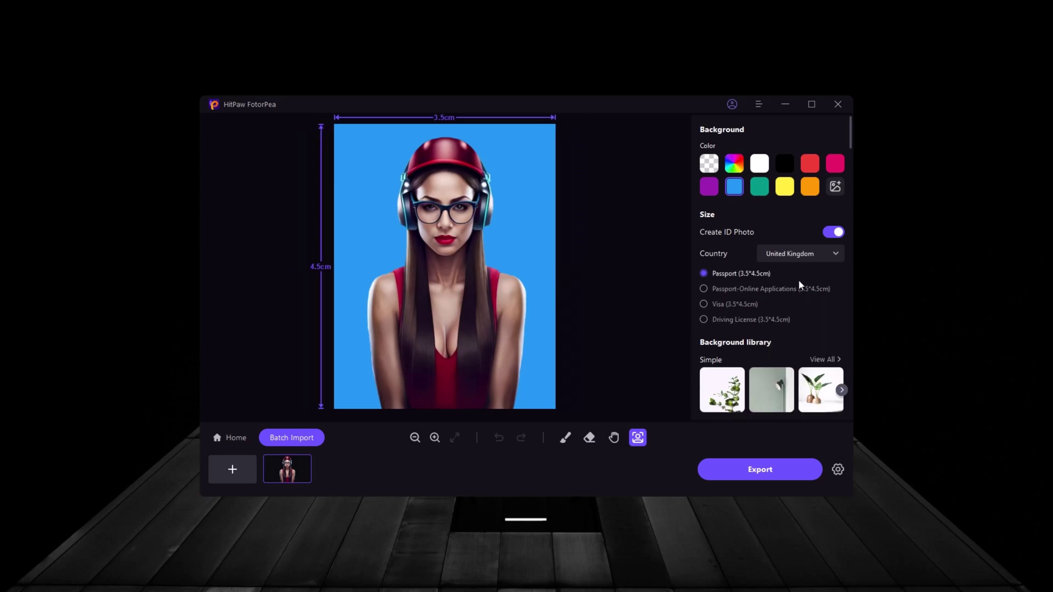
left_click(803, 255)
left_click(788, 341)
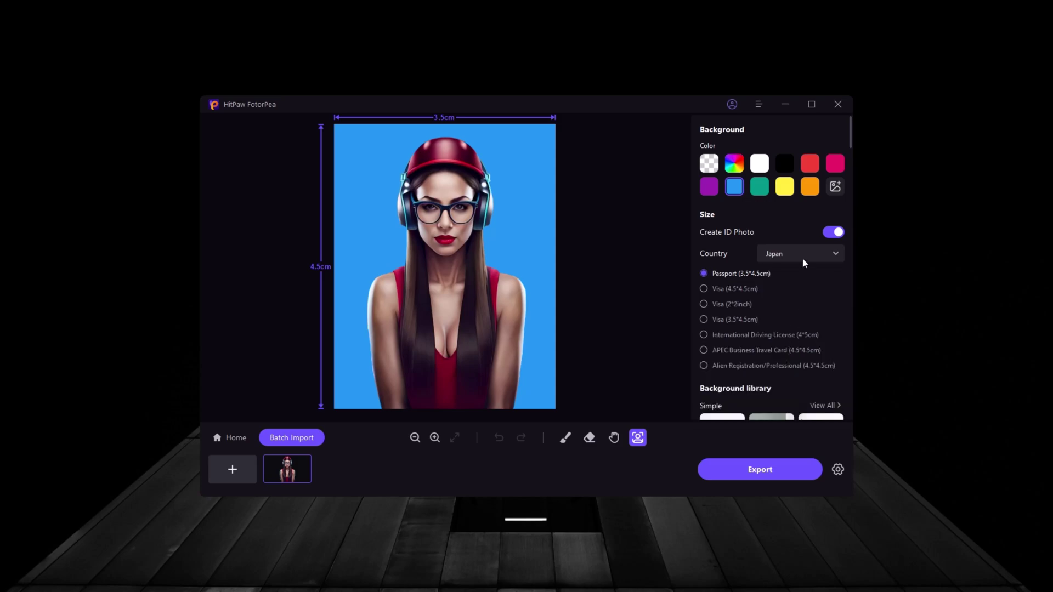
left_click(801, 258)
left_click(794, 289)
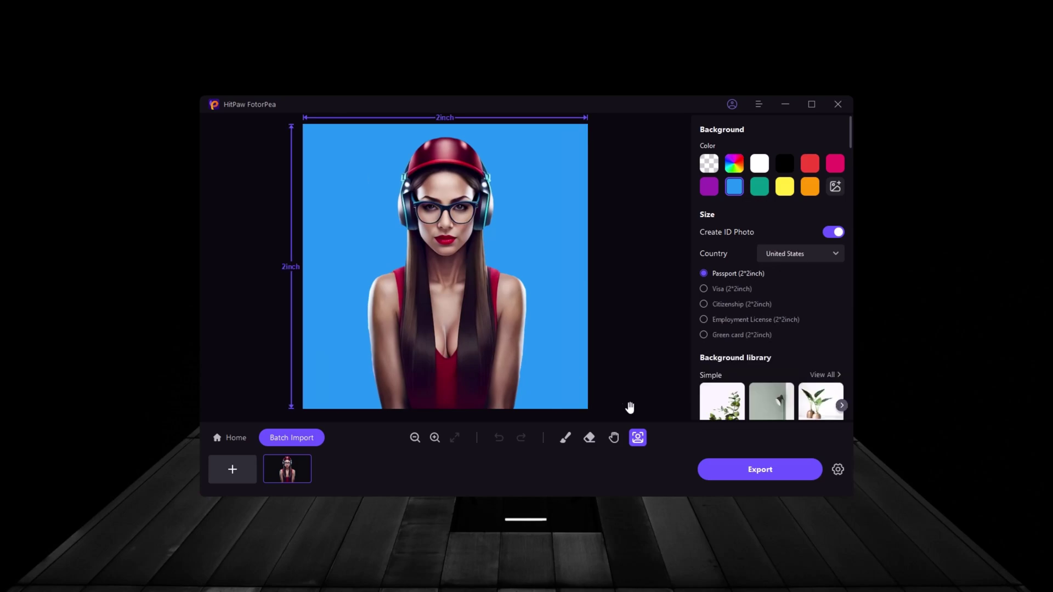
Try an Art pattern background, then return to the solid blue backdrop
scroll(751, 274, "down", 10)
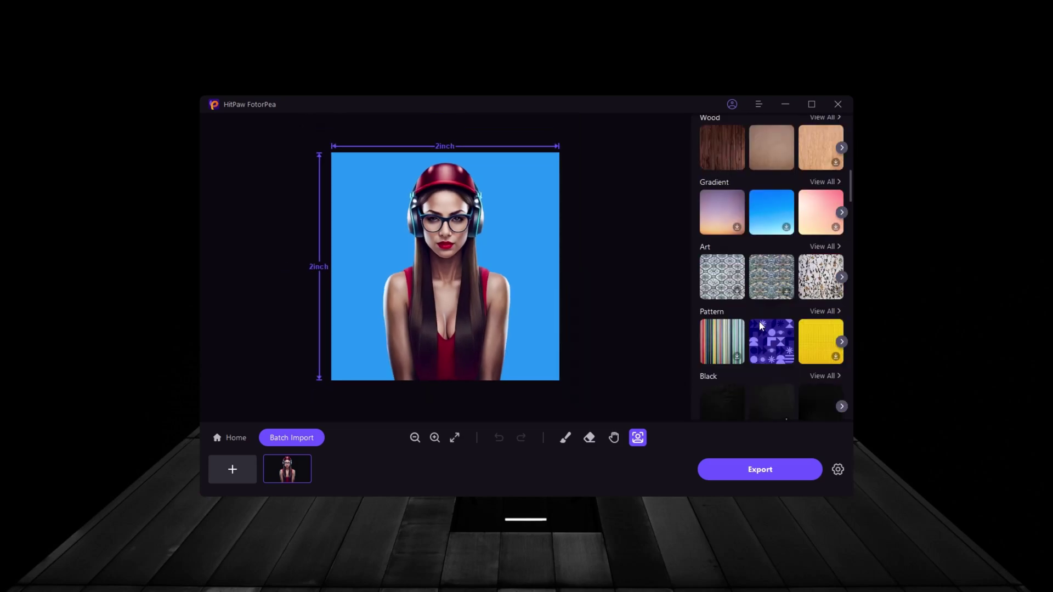
scroll(760, 289, "up", 4)
left_click(769, 252)
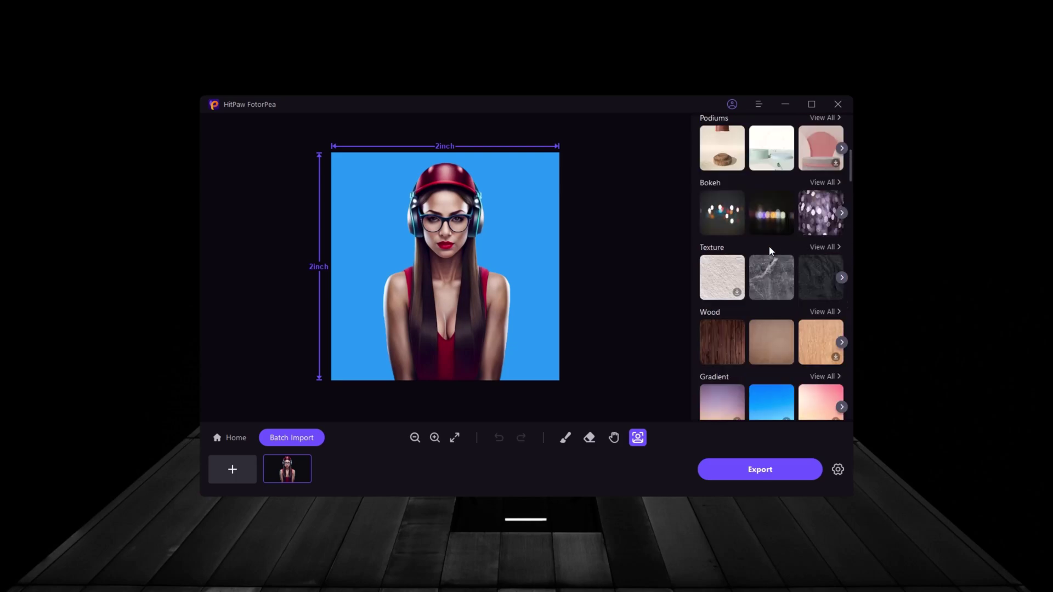
left_click(736, 188)
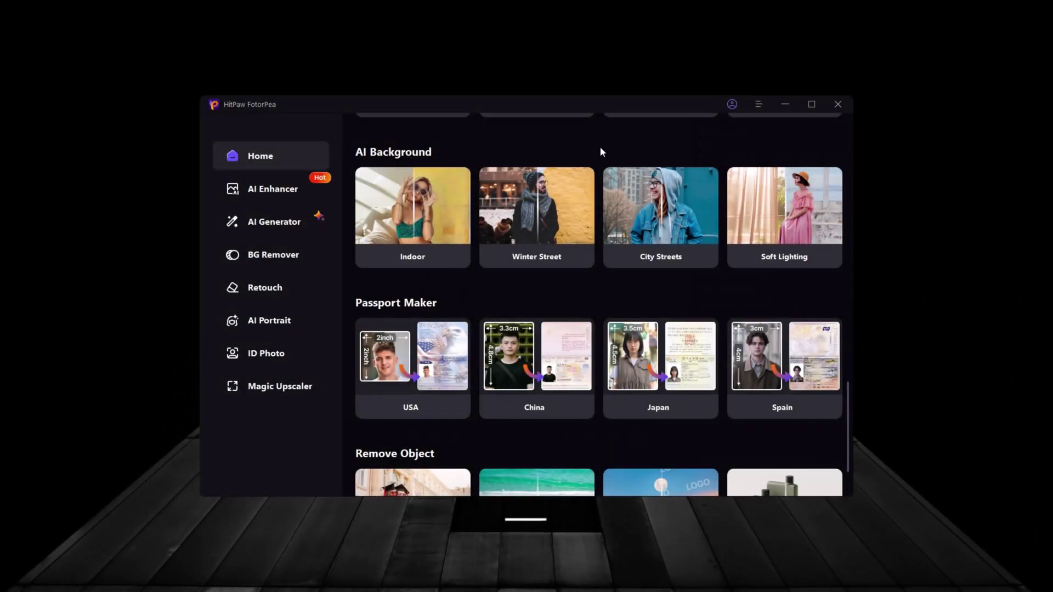
scroll(584, 183, "up", 15)
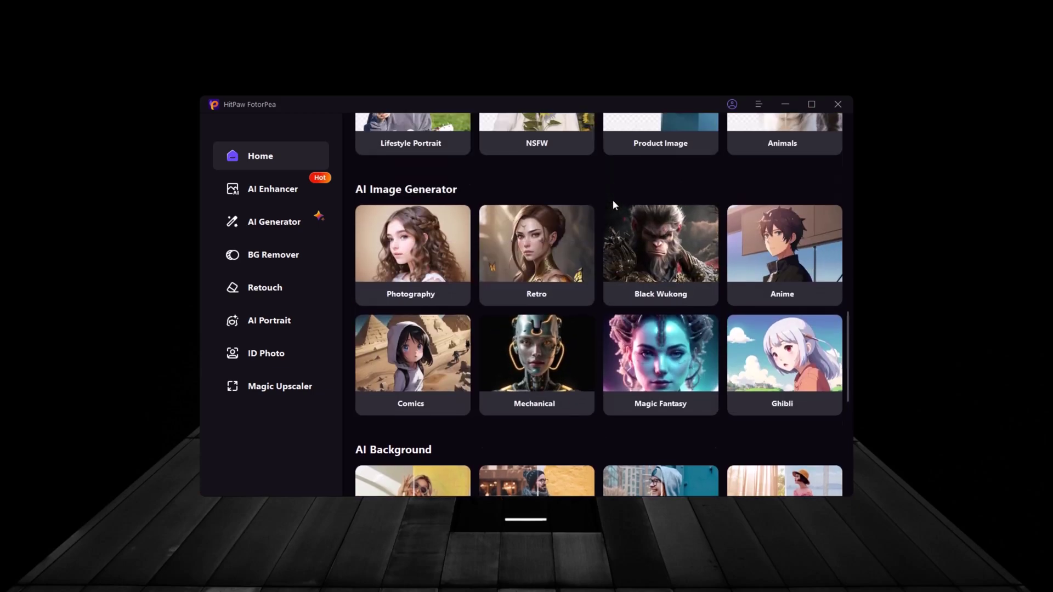
scroll(612, 220, "down", 10)
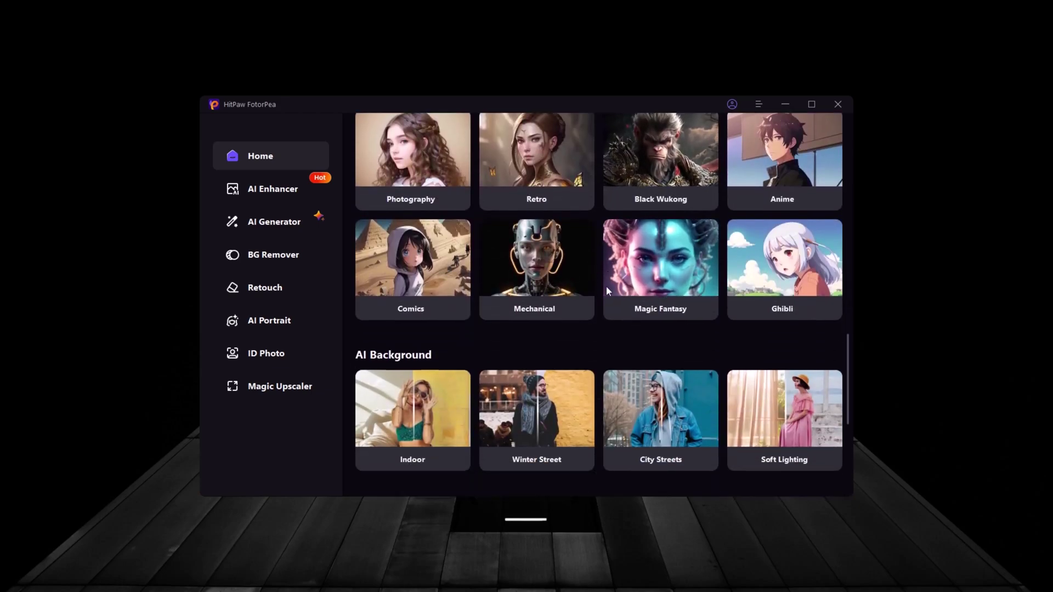
scroll(599, 314, "up", 1)
scroll(597, 310, "up", 7)
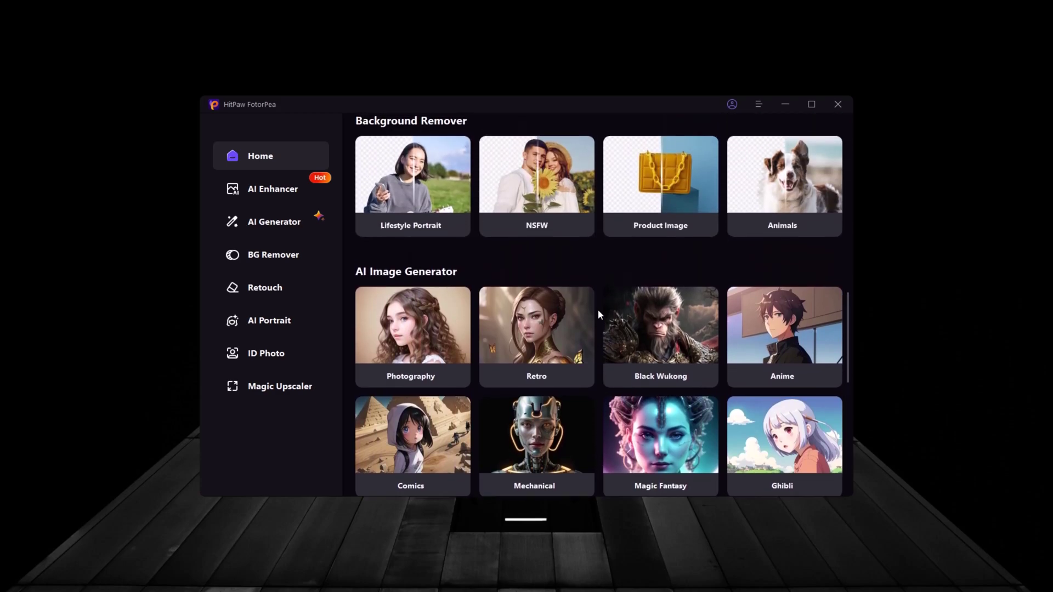
scroll(597, 313, "up", 4)
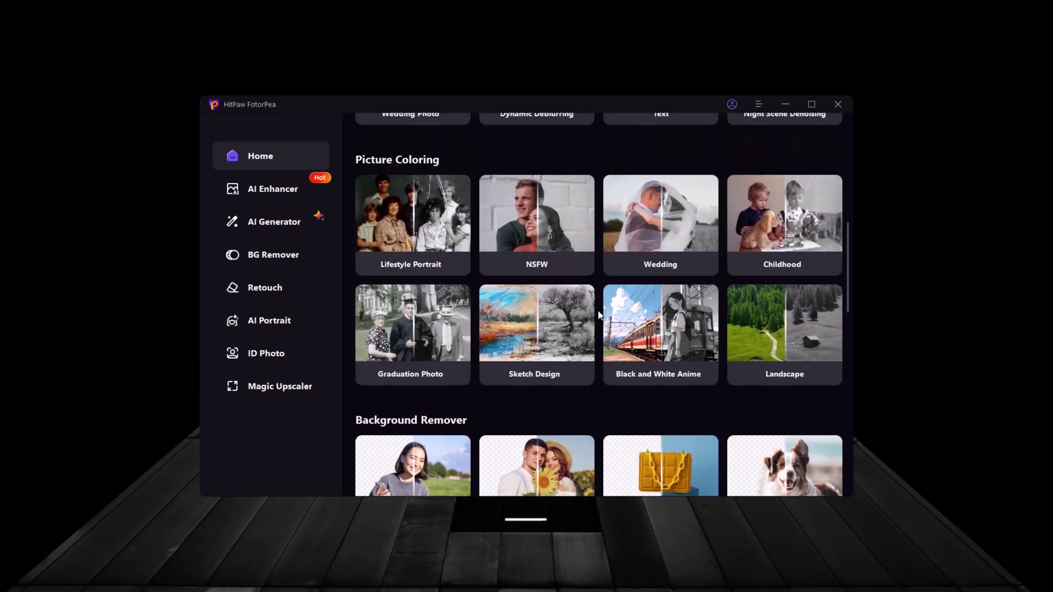
scroll(599, 314, "up", 2)
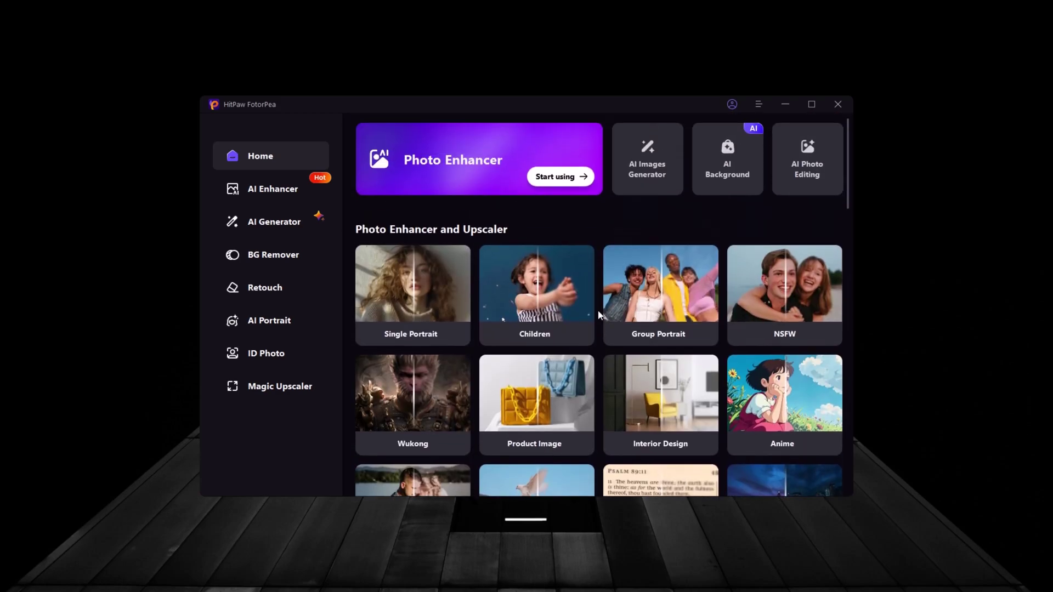
scroll(599, 314, "up", 1)
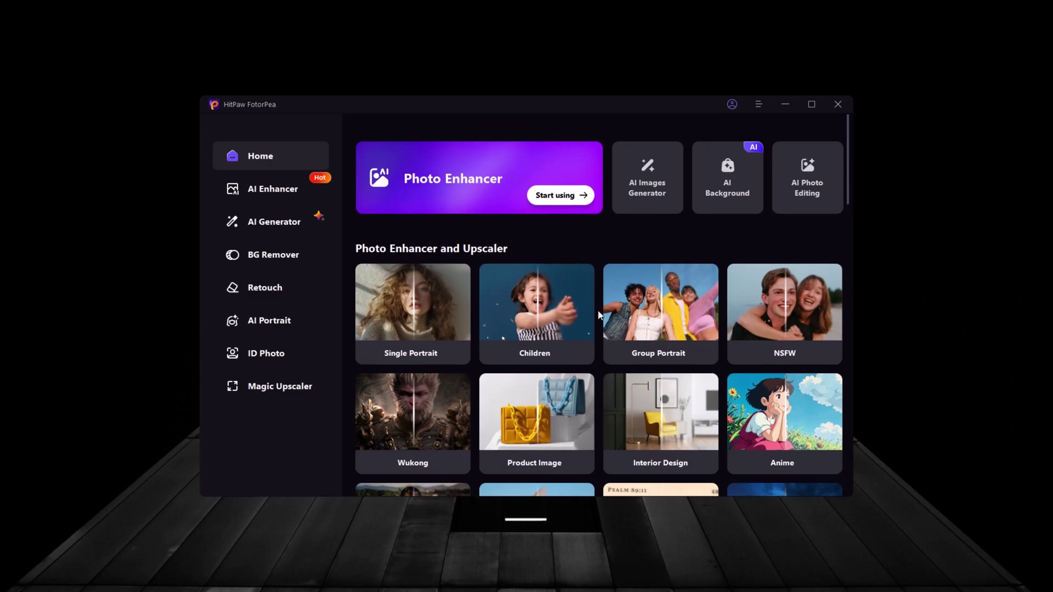
left_click(270, 198)
left_click(274, 229)
left_click(276, 254)
left_click(277, 288)
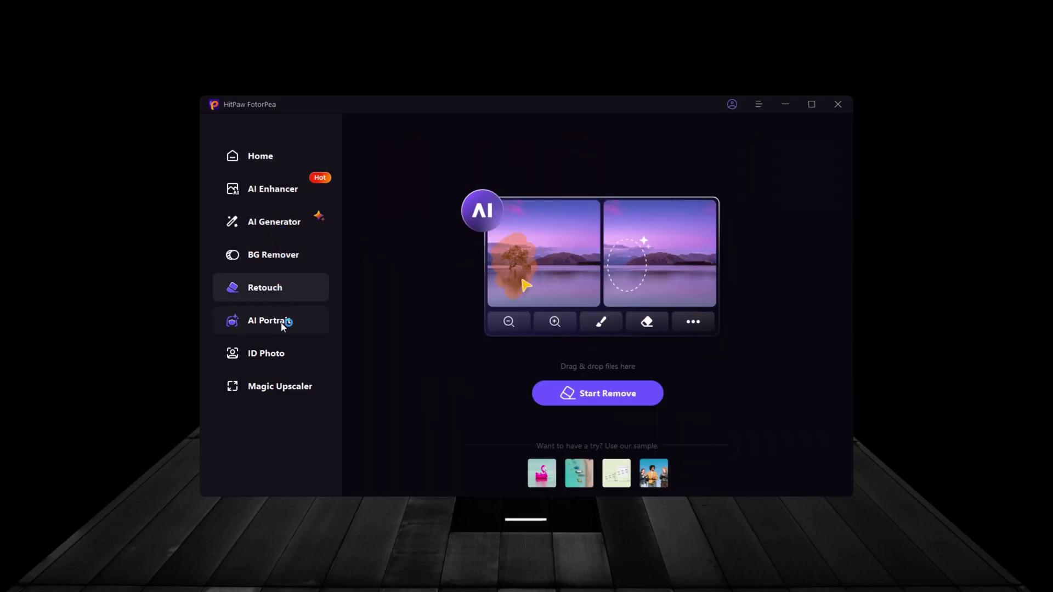
left_click(283, 324)
left_click(289, 353)
left_click(298, 390)
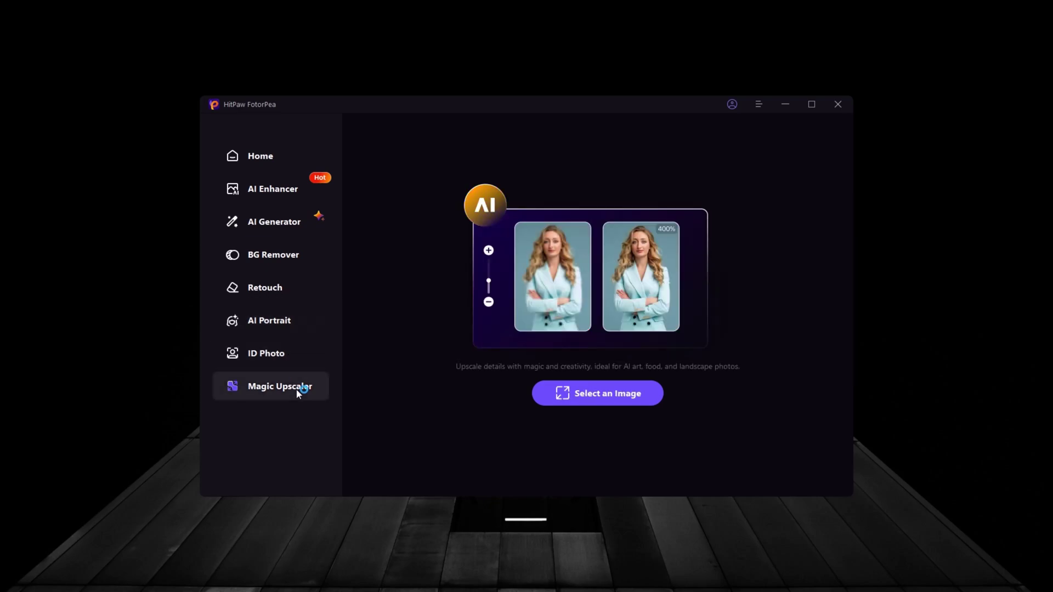
left_click(261, 157)
scroll(482, 273, "down", 15)
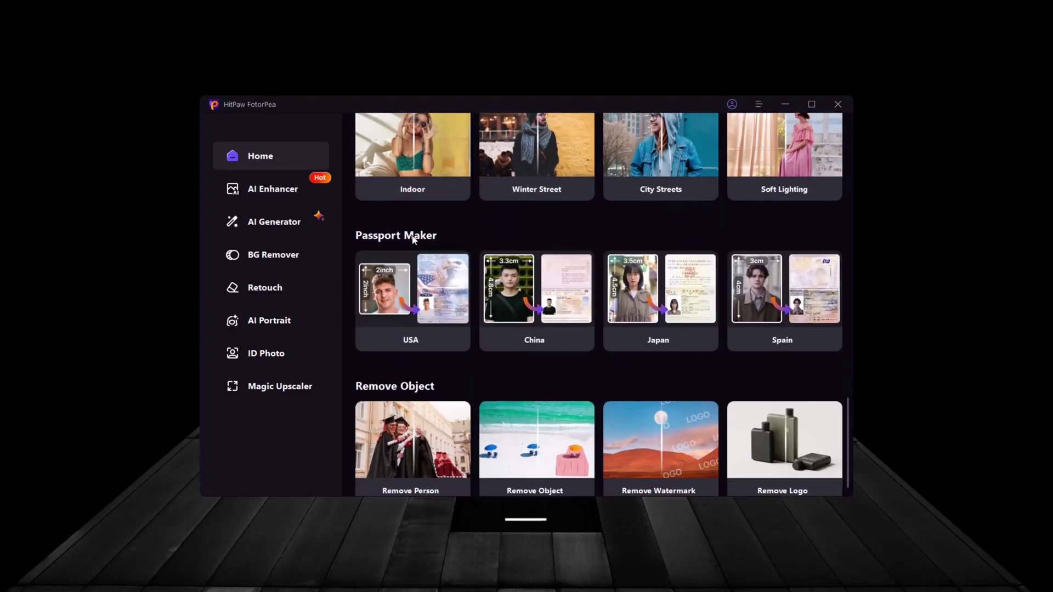
scroll(418, 252, "down", 1)
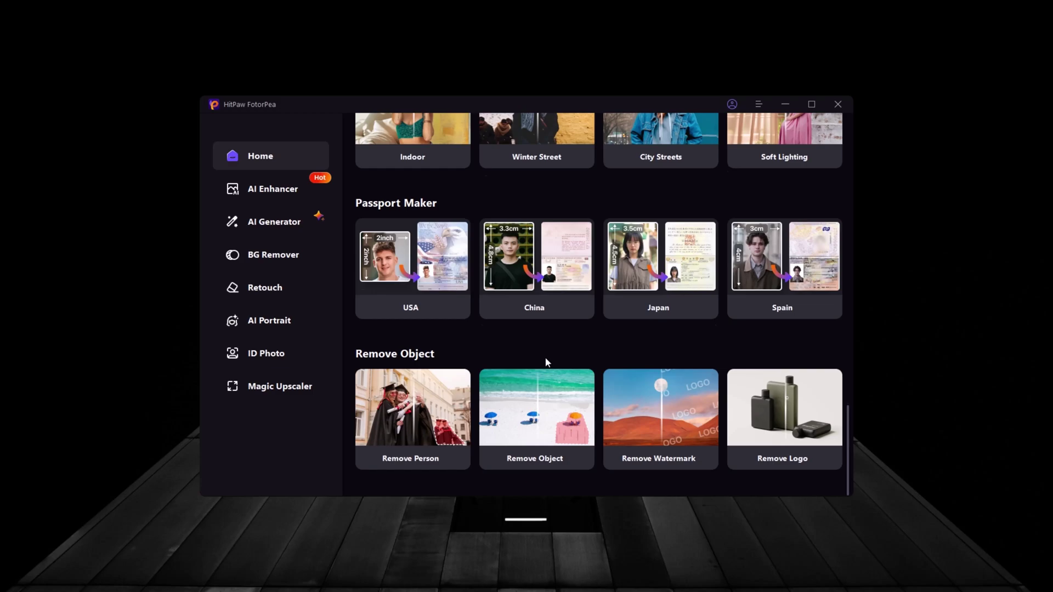
scroll(546, 362, "up", 15)
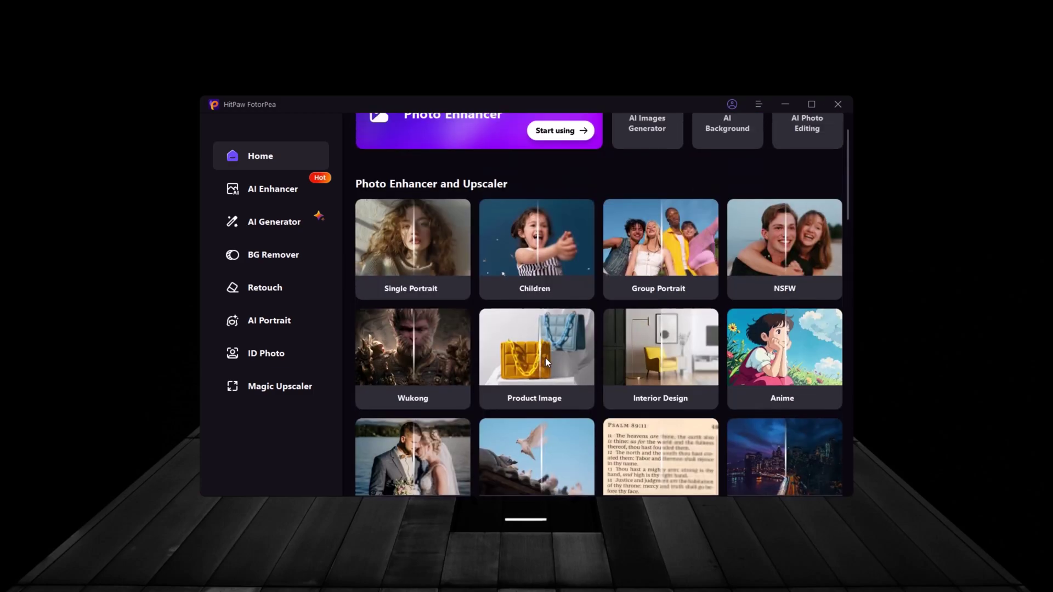
scroll(545, 357, "up", 1)
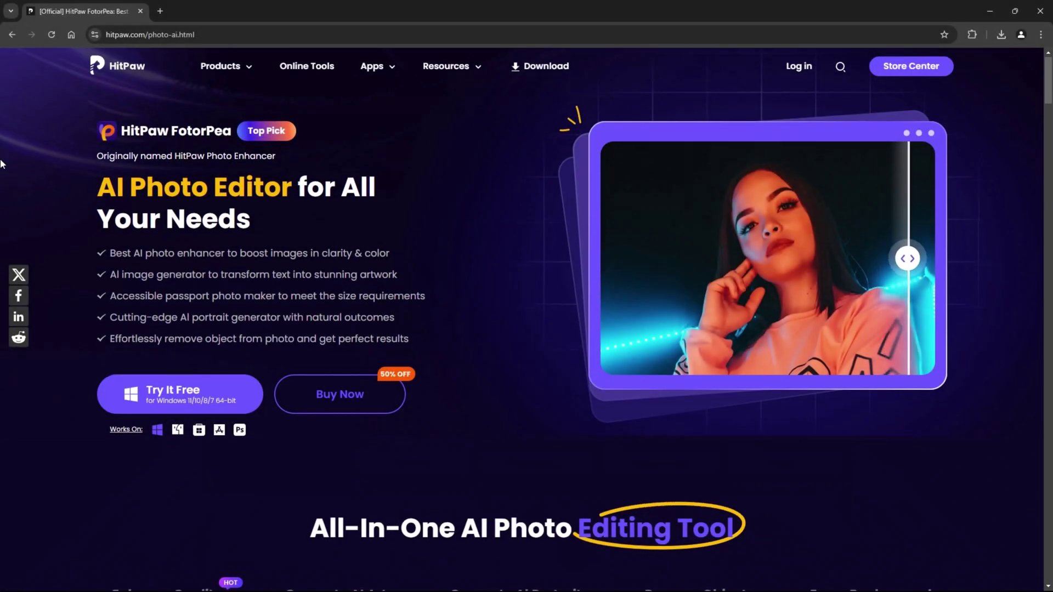
Scroll down the hitpaw.com product page and drag the portrait comparison slider to reveal the After side
scroll(1, 164, "down", 3)
scroll(1, 163, "down", 5)
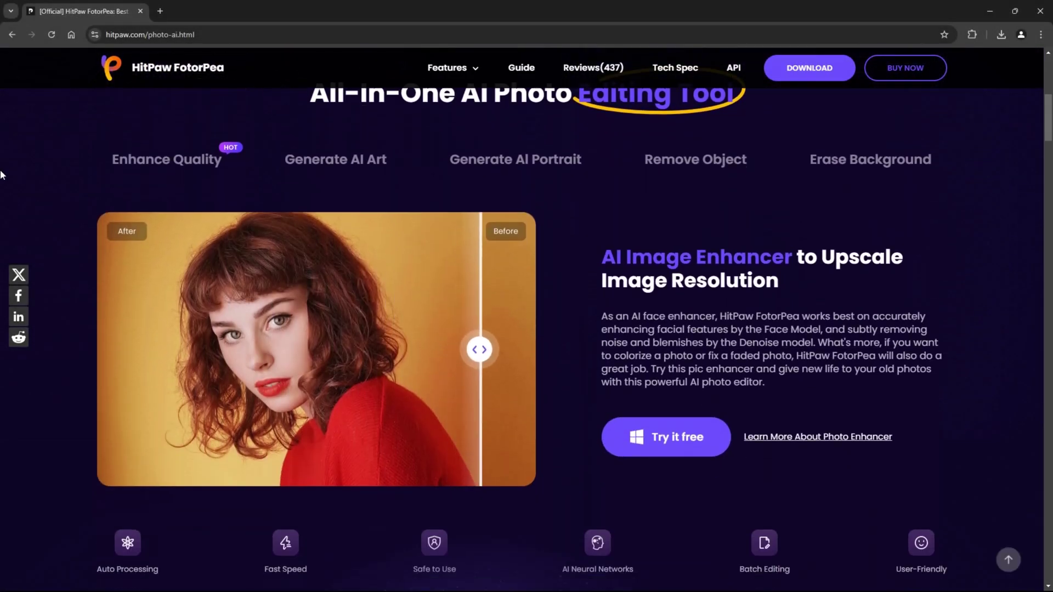
scroll(1, 174, "down", 6)
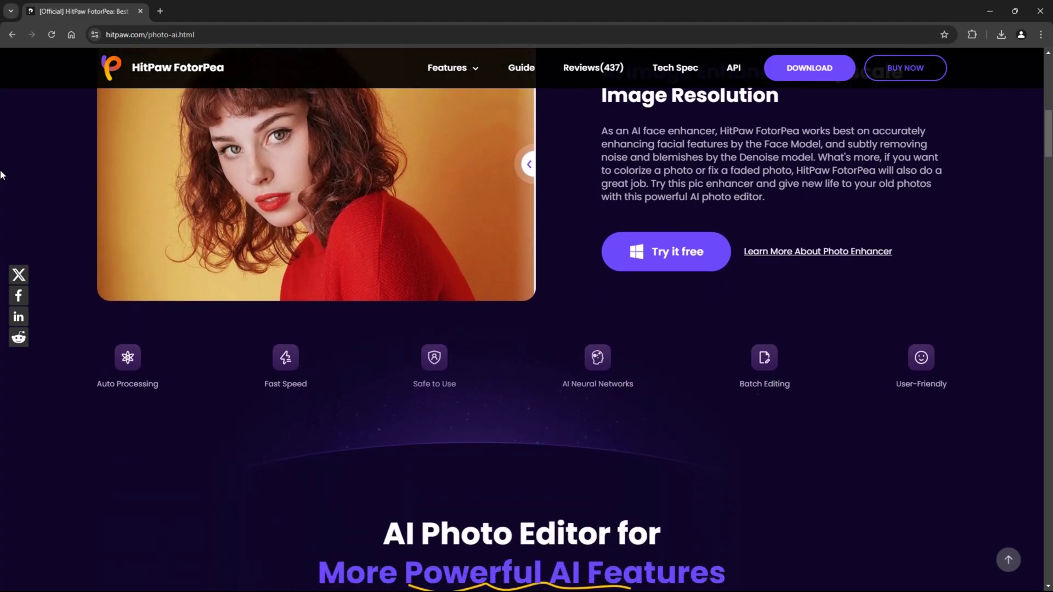
scroll(1, 174, "down", 5)
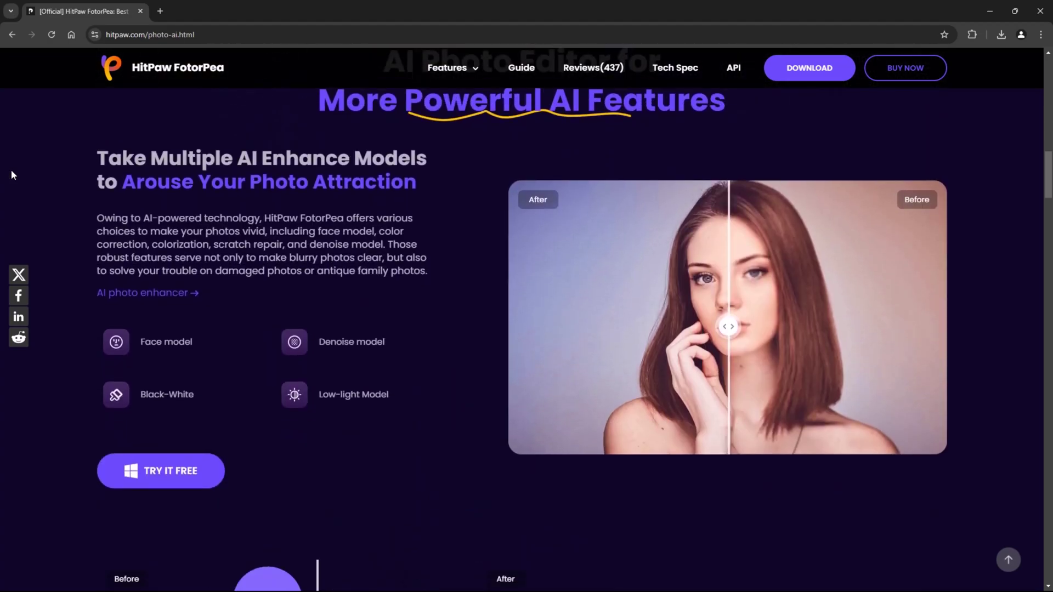
scroll(384, 331, "down", 3)
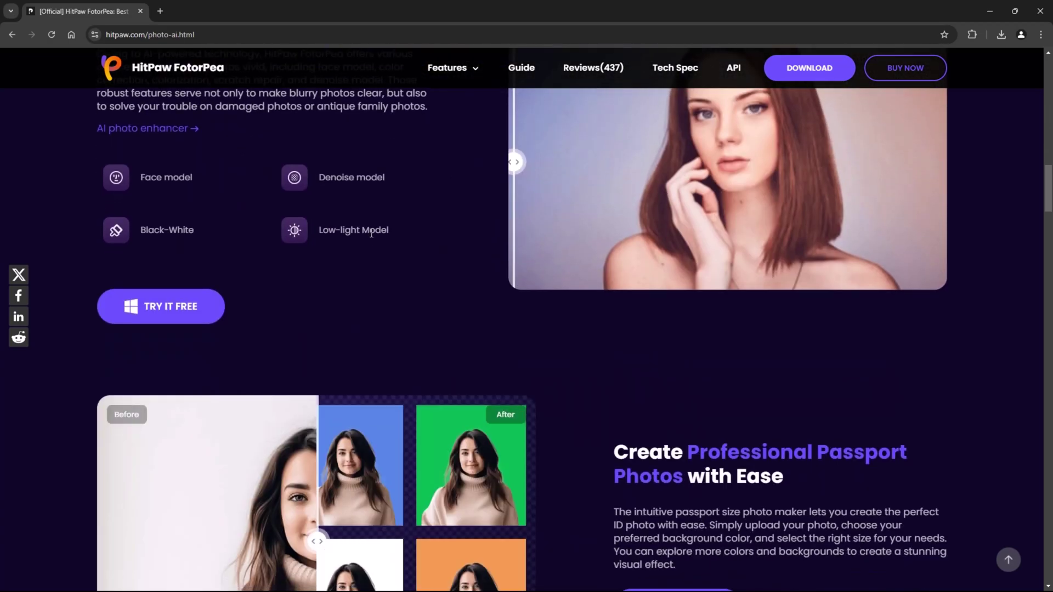
scroll(250, 293, "down", 2)
scroll(249, 293, "down", 2)
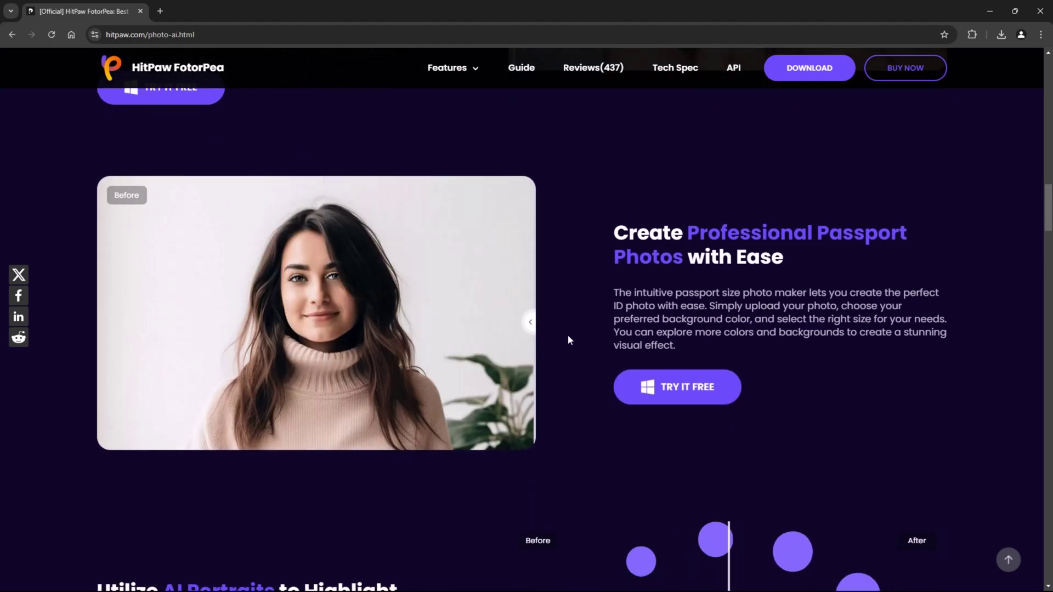
scroll(64, 370, "down", 5)
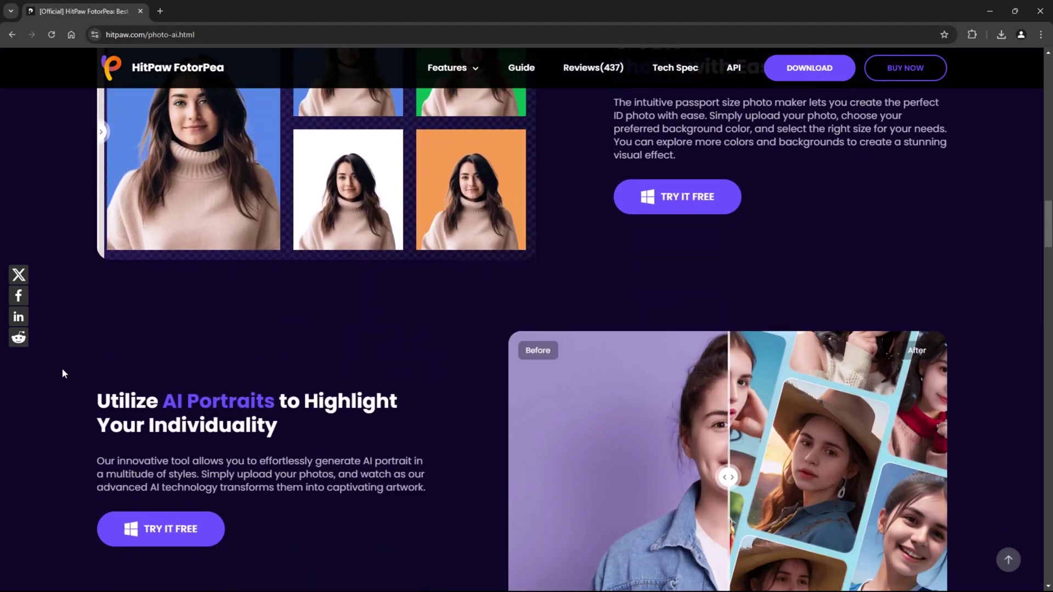
scroll(64, 374, "down", 1)
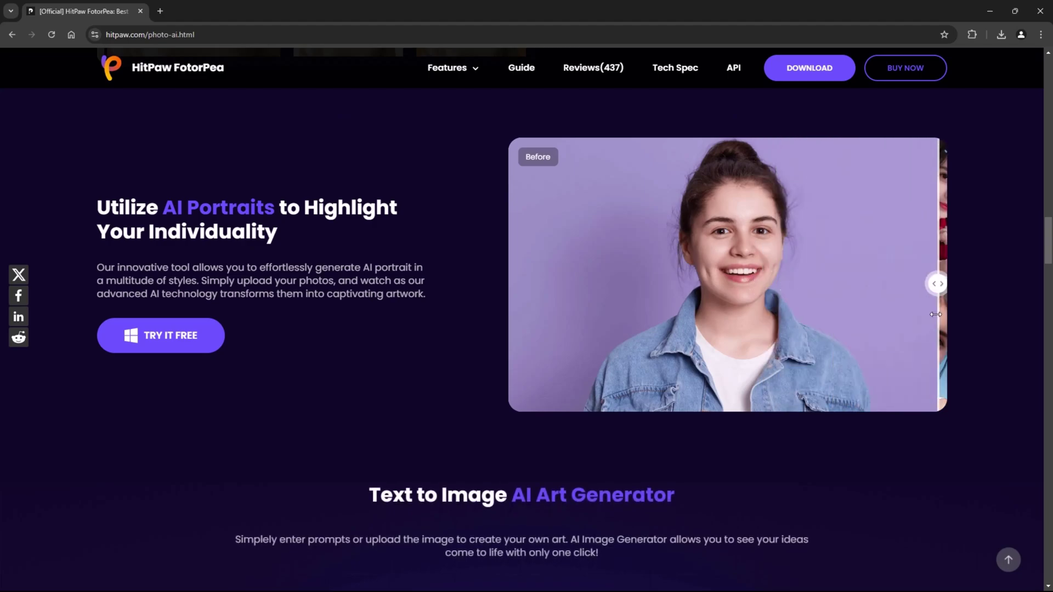
left_click_drag(936, 314, 698, 317)
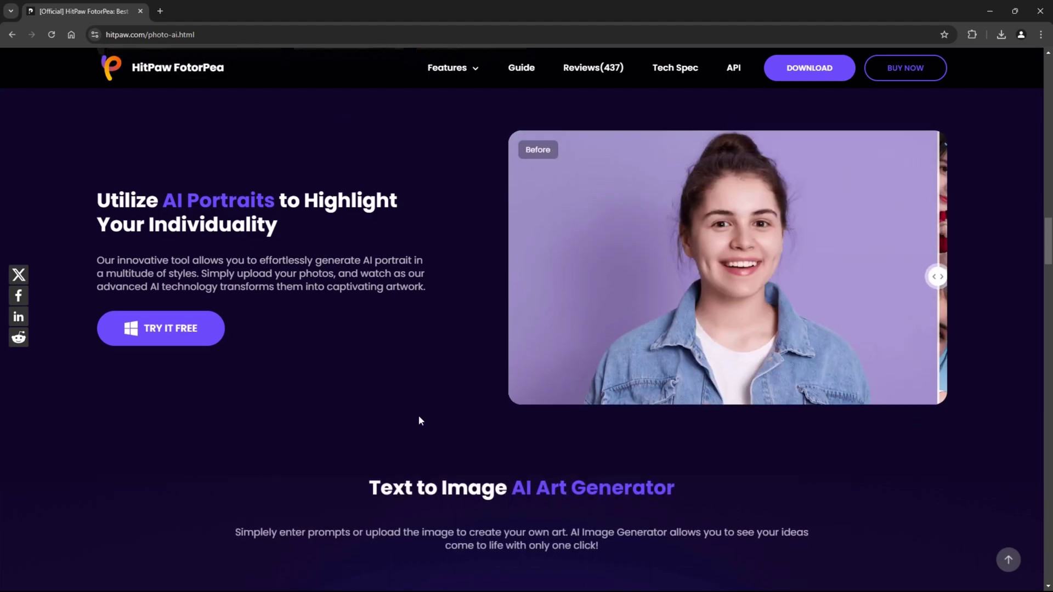
Bring the Text to Image AI Art Generator sample gallery into view
scroll(419, 421, "down", 5)
scroll(402, 376, "down", 2)
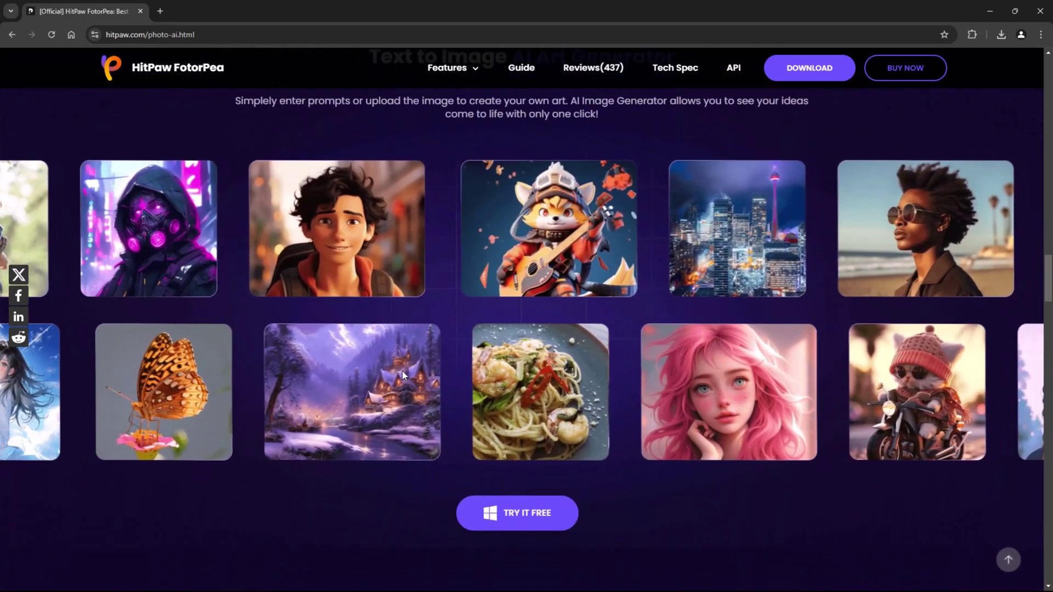
scroll(403, 376, "up", 1)
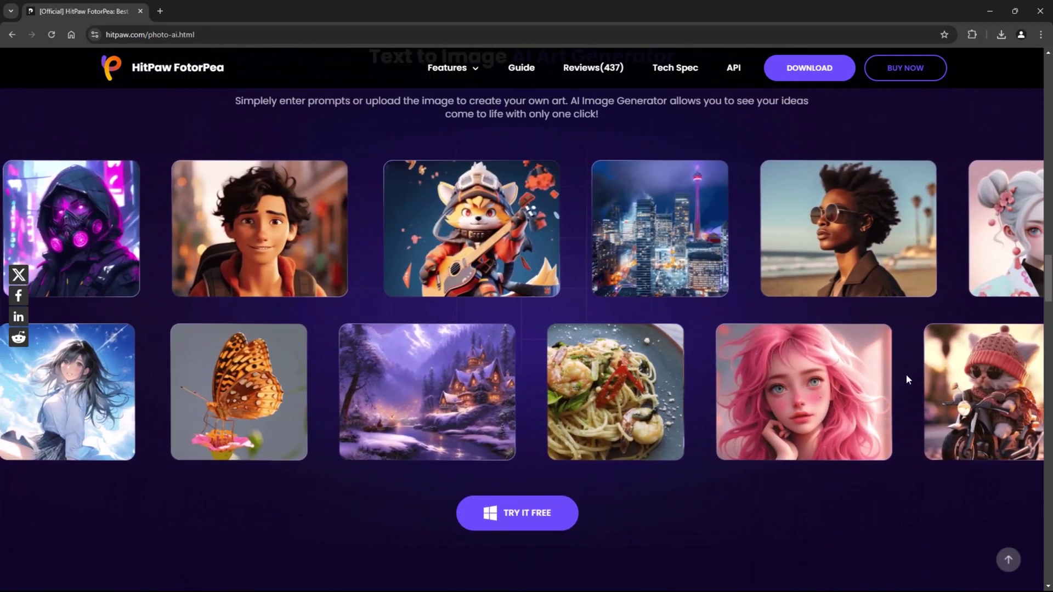